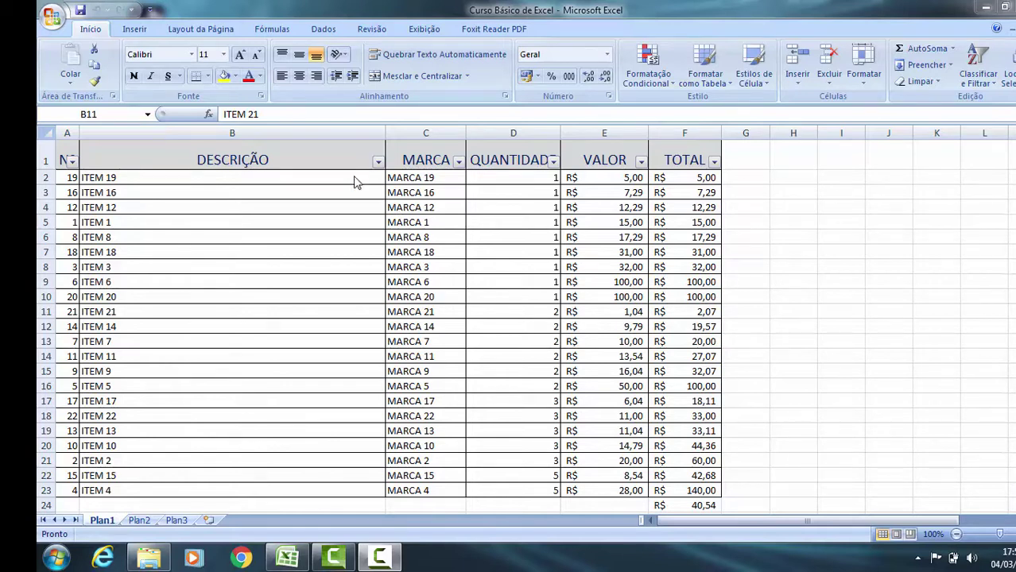
left_click(210, 35)
left_click(210, 34)
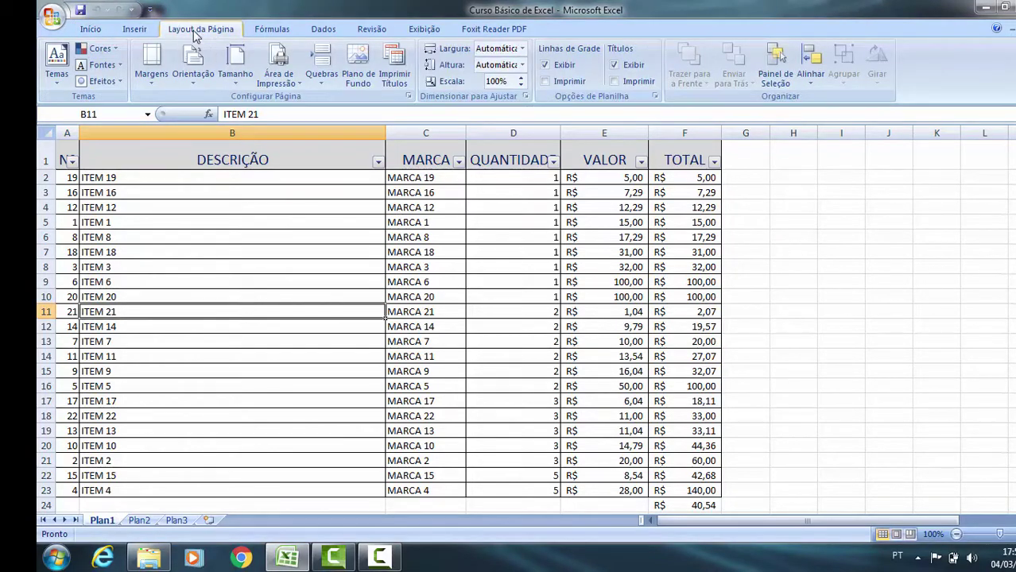
left_click(82, 32)
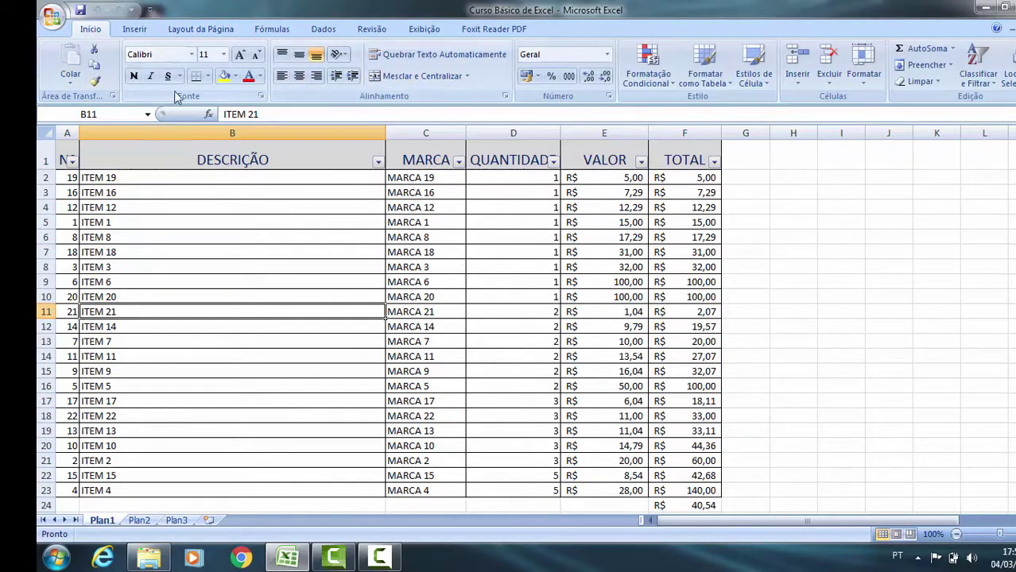
left_click(144, 30)
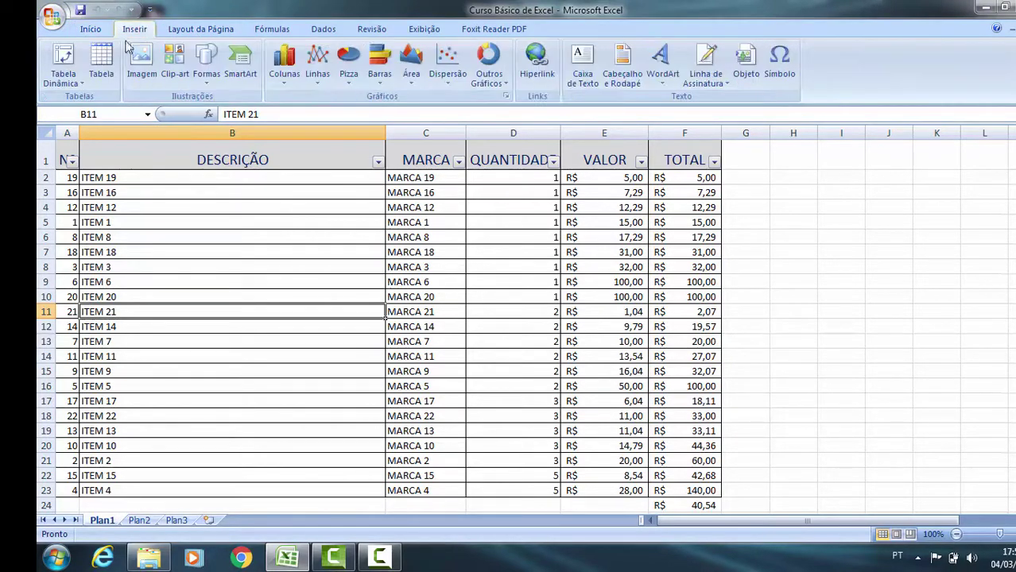
Open the custom margin settings for the sheet and set the top margin (Superior) to 1 cm.
left_click(183, 33)
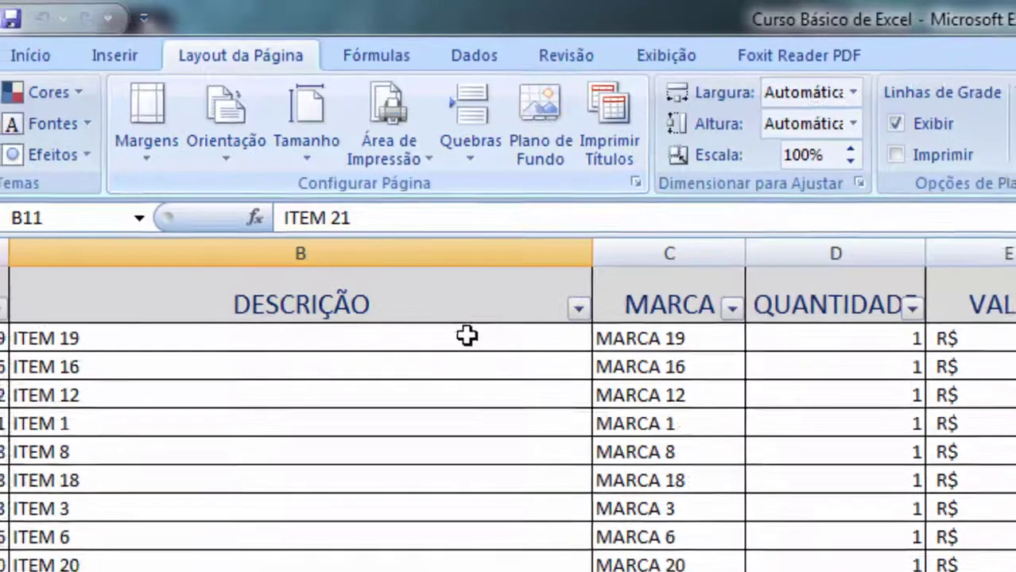
scroll(477, 326, "down", 3)
scroll(428, 284, "up", 3)
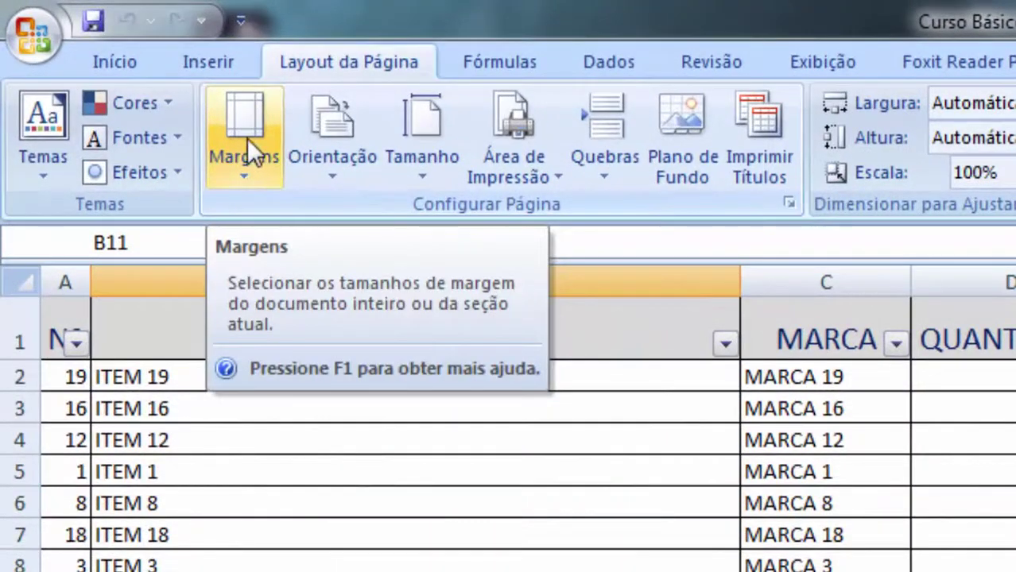
left_click(247, 138)
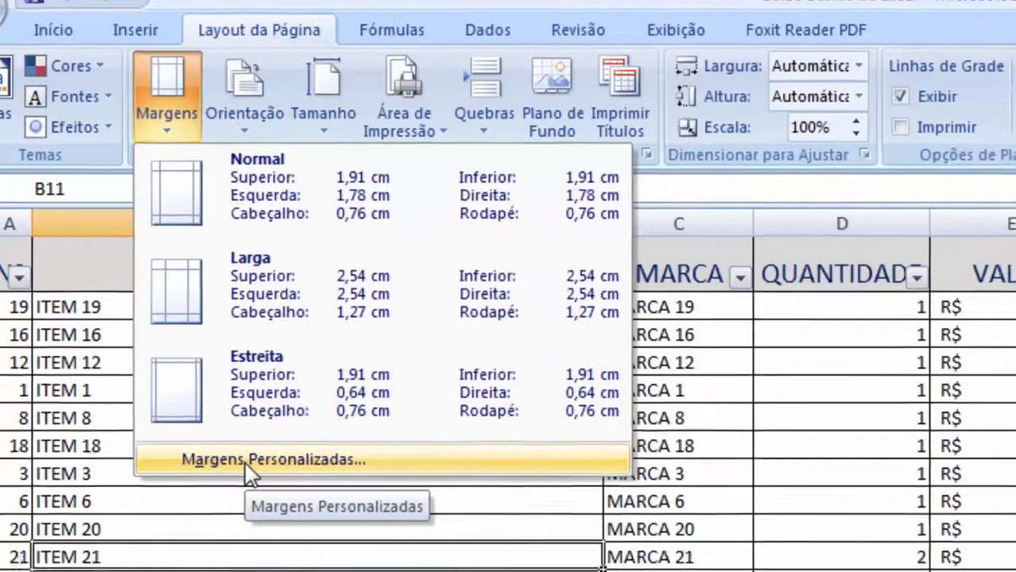
left_click(244, 460)
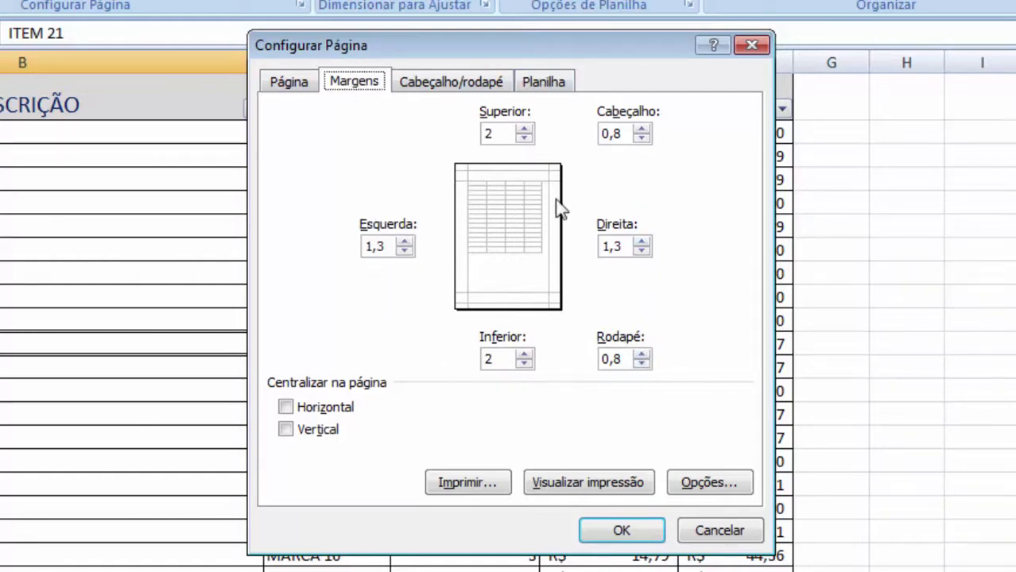
left_click(525, 139)
left_click(524, 138)
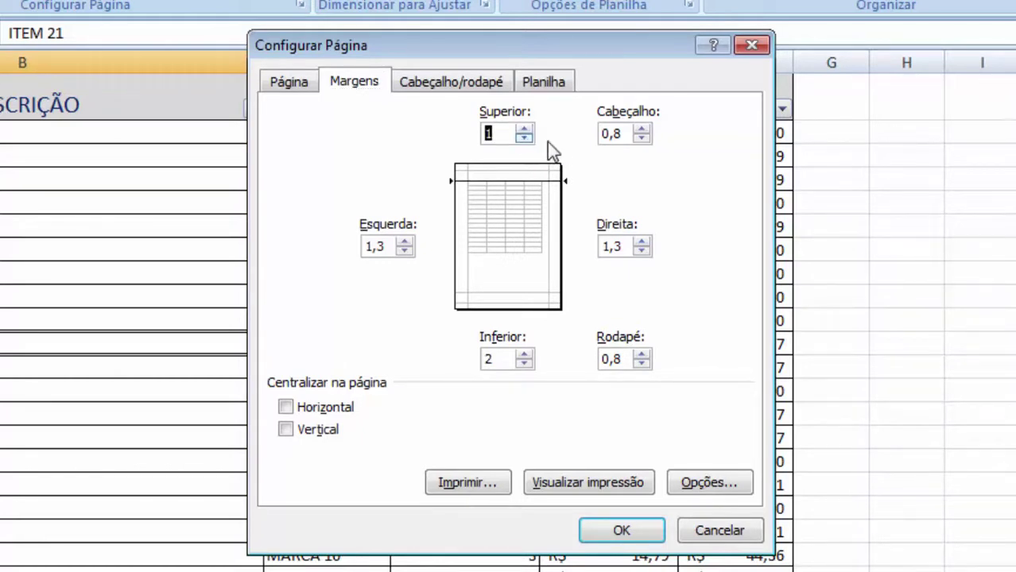
Try centring the table on the page horizontally and vertically, and clear both centring options again.
left_click(298, 409)
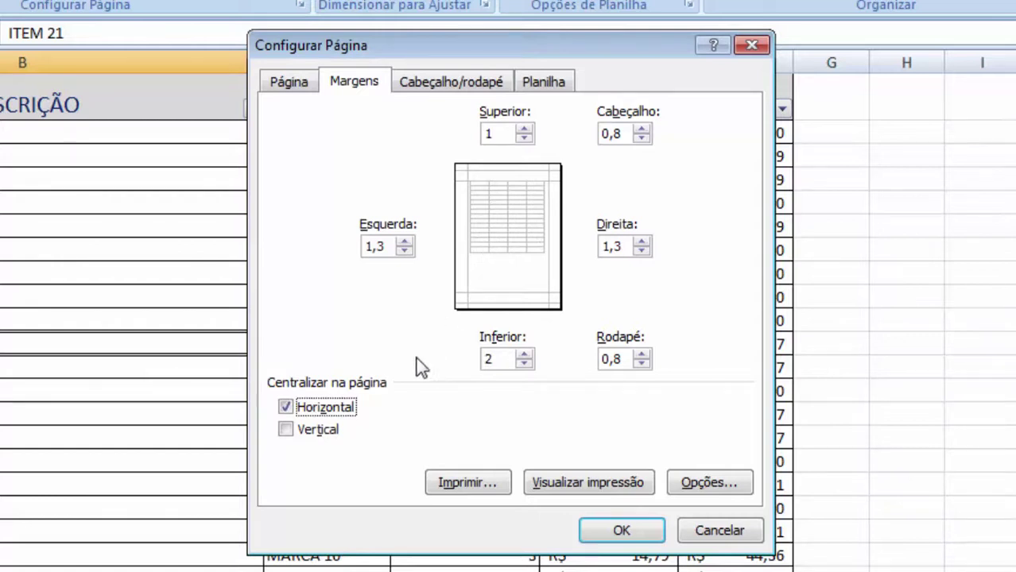
left_click(286, 430)
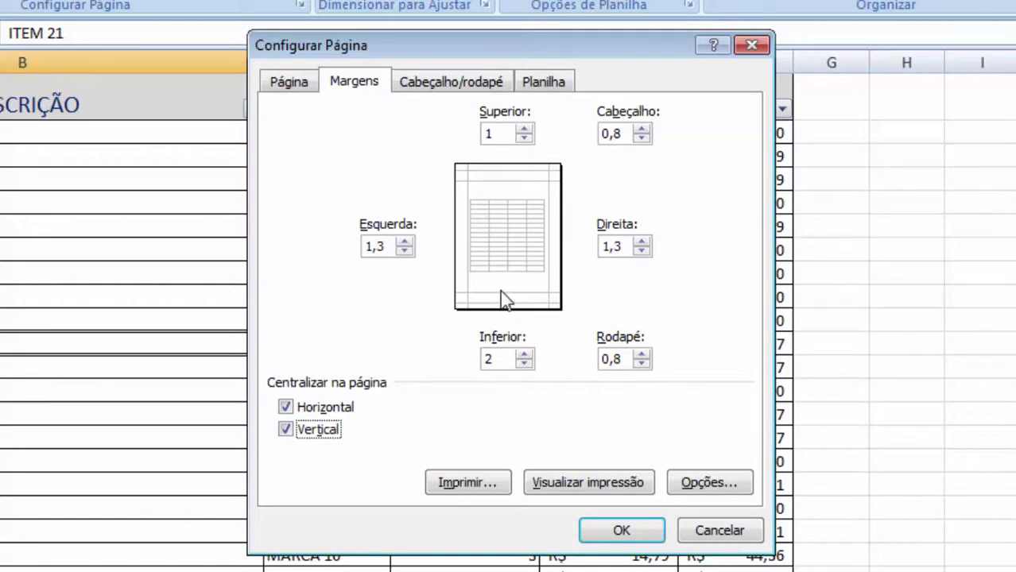
left_click(321, 430)
left_click(316, 408)
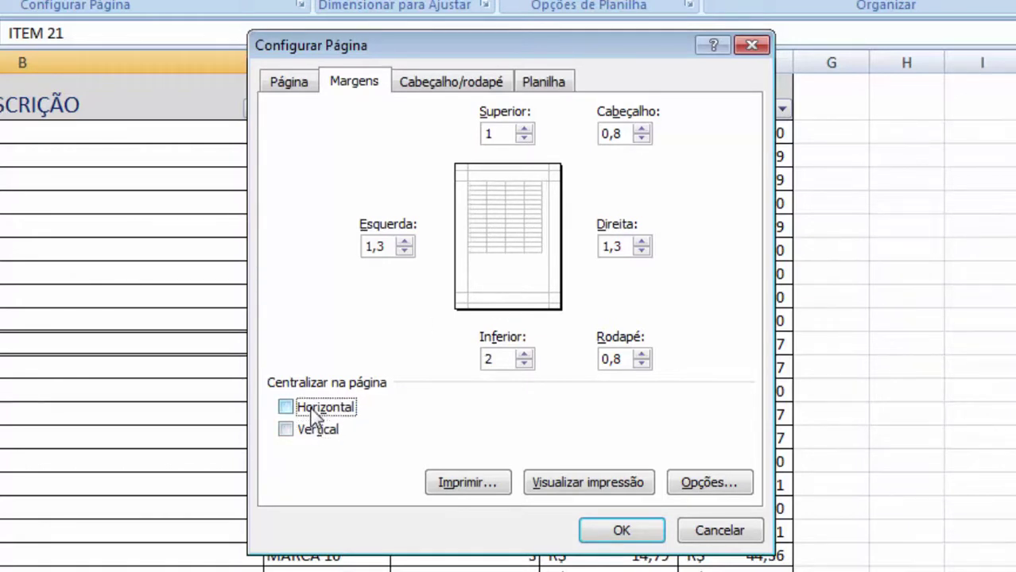
Accept the custom margin settings and review the available margin presets.
left_click(623, 530)
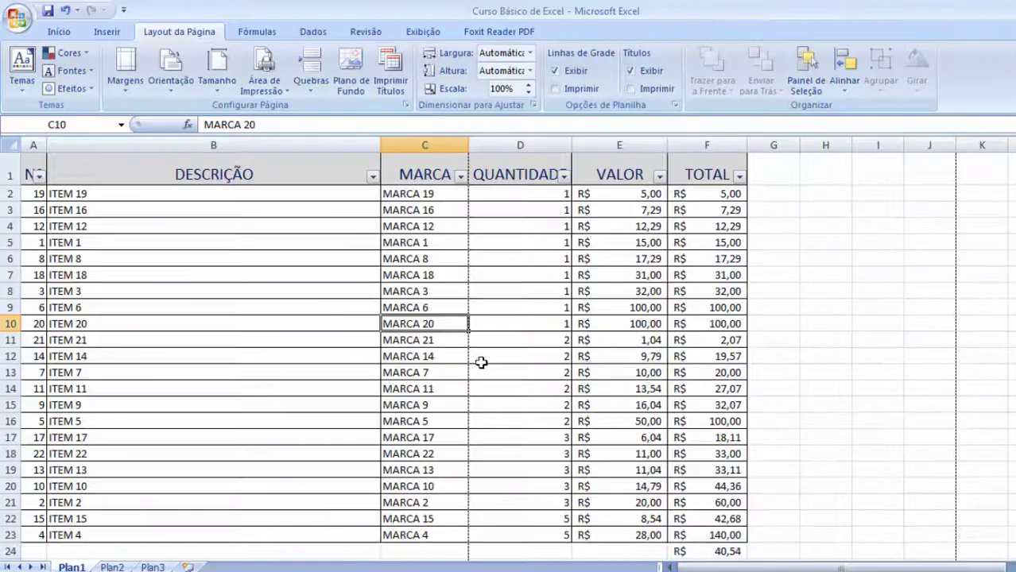
left_click(119, 86)
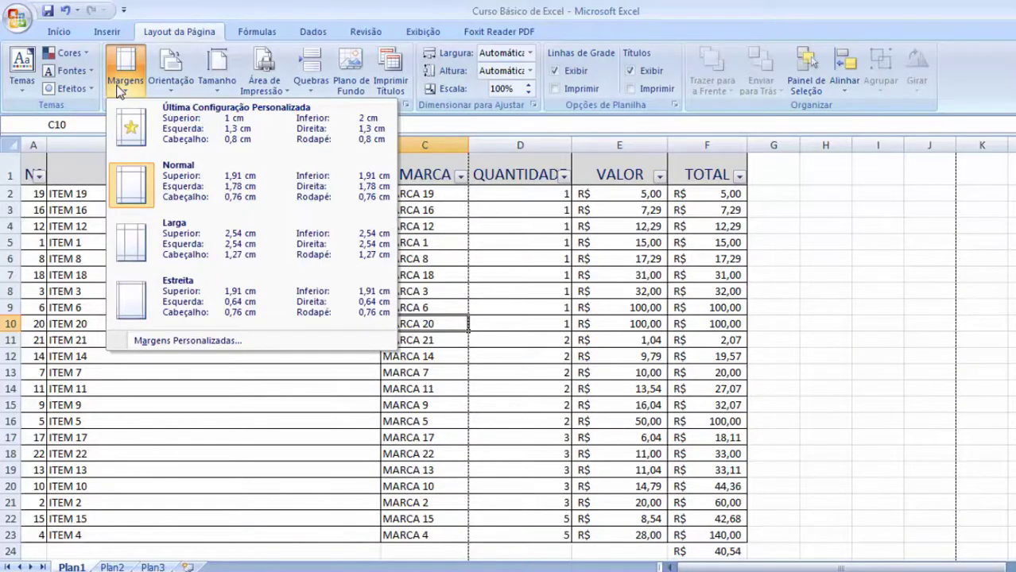
left_click(118, 86)
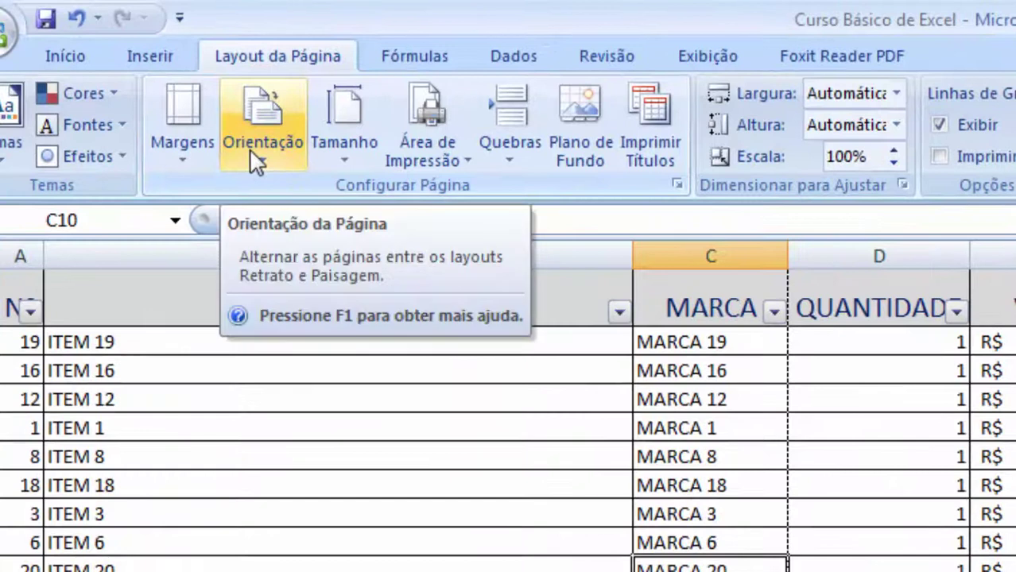
Switch the page orientation to Paisagem and set it back to Retrato.
left_click(253, 158)
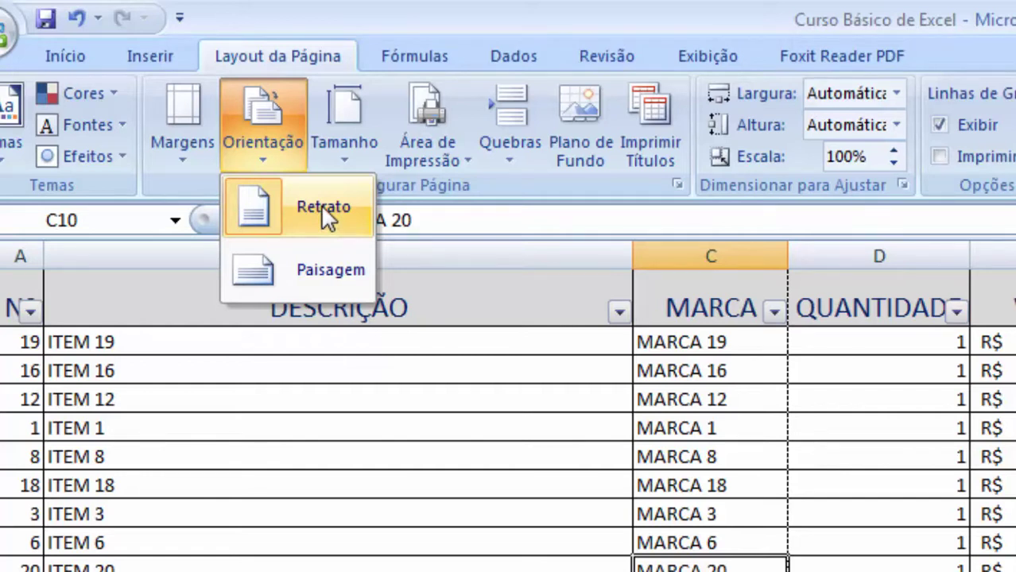
left_click(257, 269)
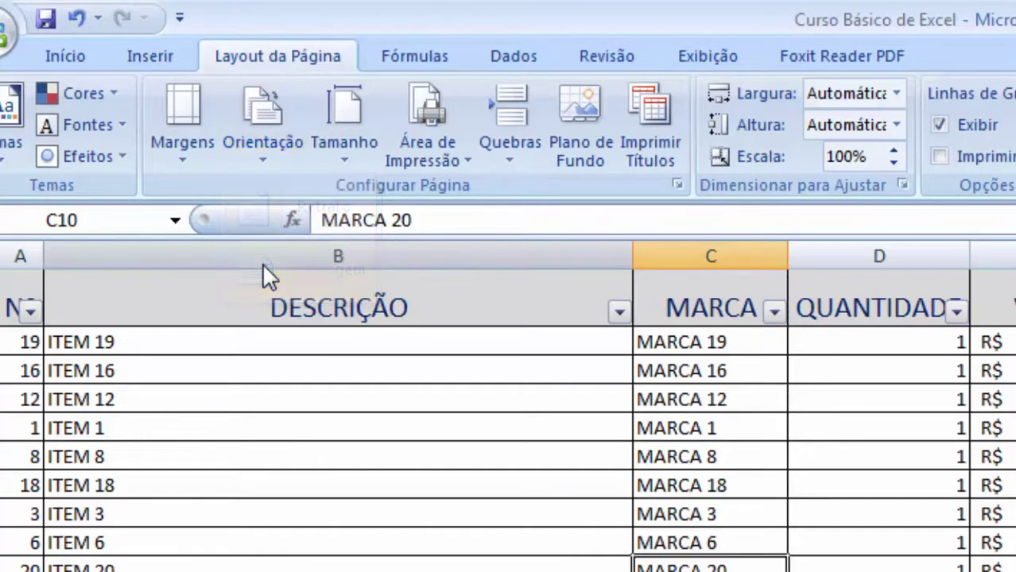
left_click(265, 167)
left_click(306, 315)
scroll(509, 421, "down", 3)
scroll(508, 422, "up", 3)
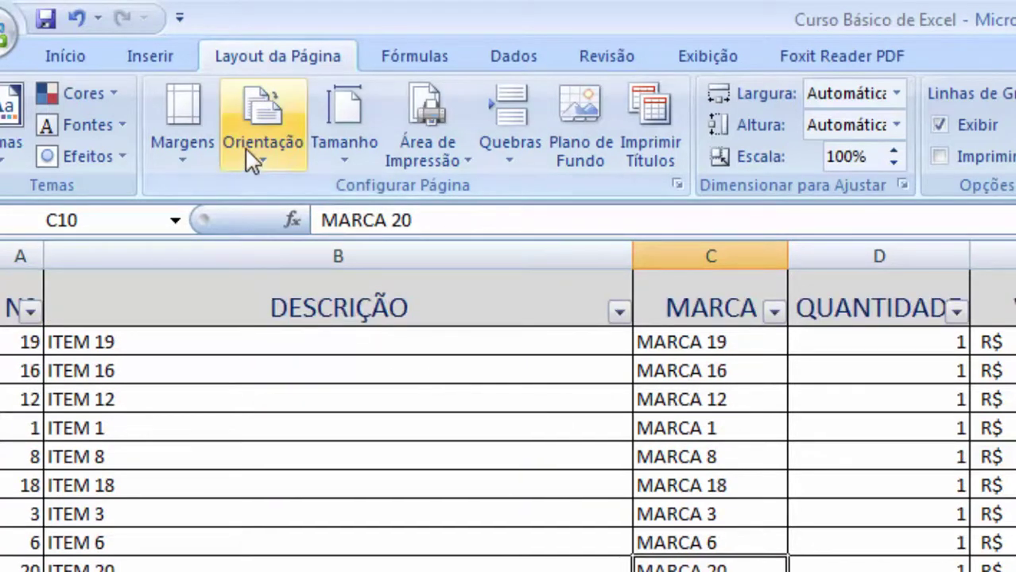
left_click(247, 151)
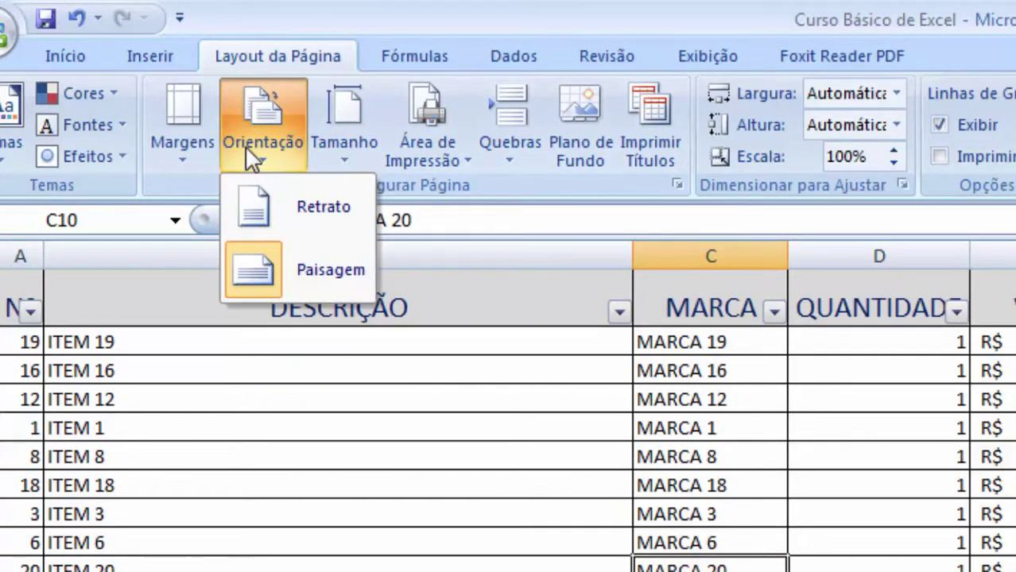
left_click(256, 208)
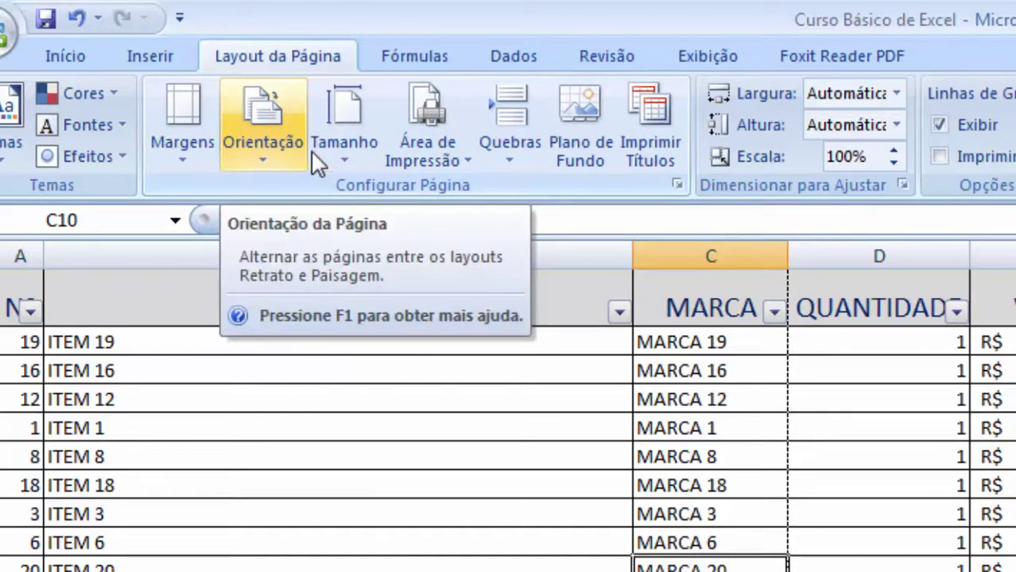
Set the sheet's paper size to A4 (21 cm x 29,7 cm).
left_click(350, 151)
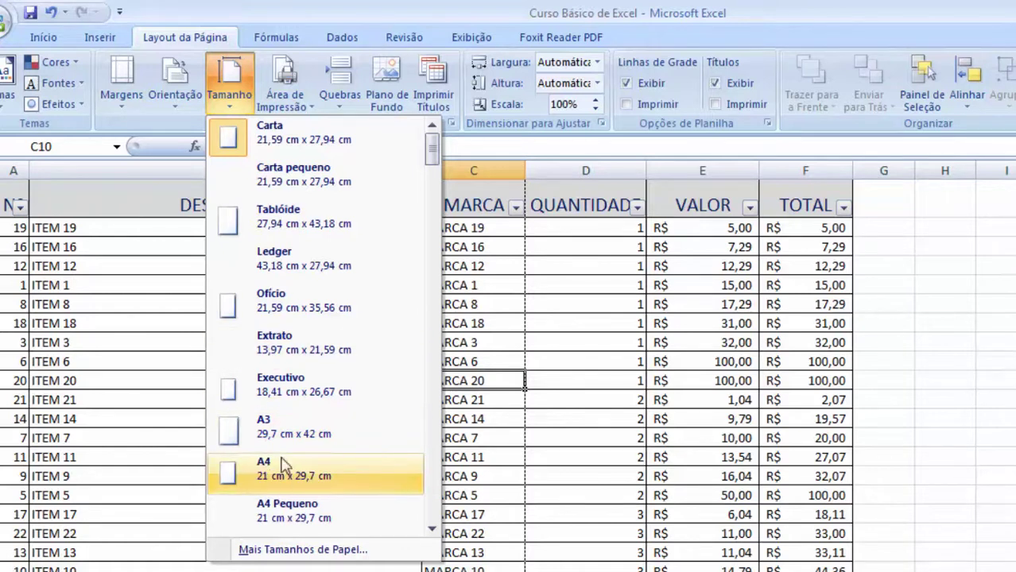
left_click(256, 476)
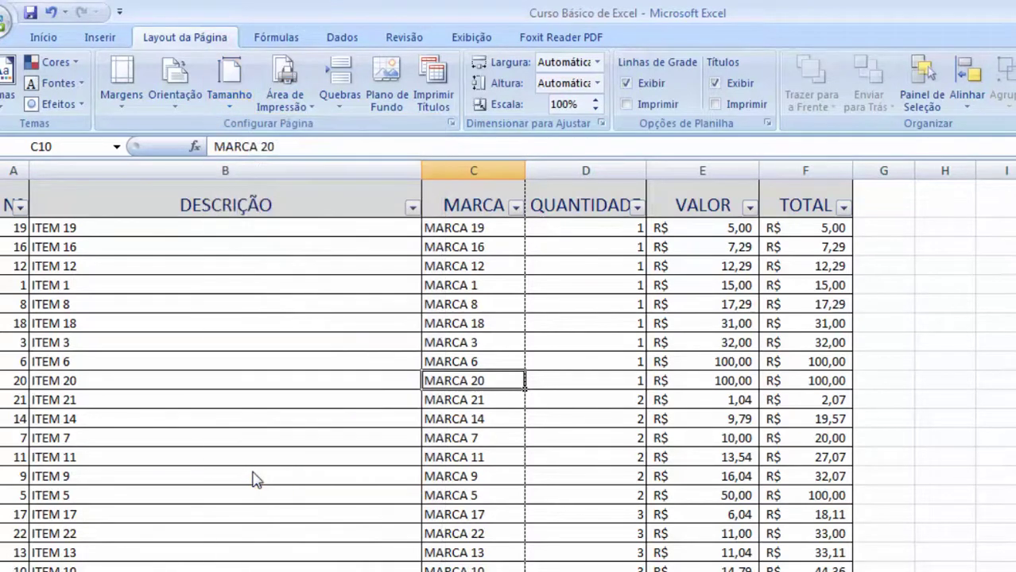
Examine the additional paper sizes offered in the page setup and leave it without applying changes.
left_click(229, 88)
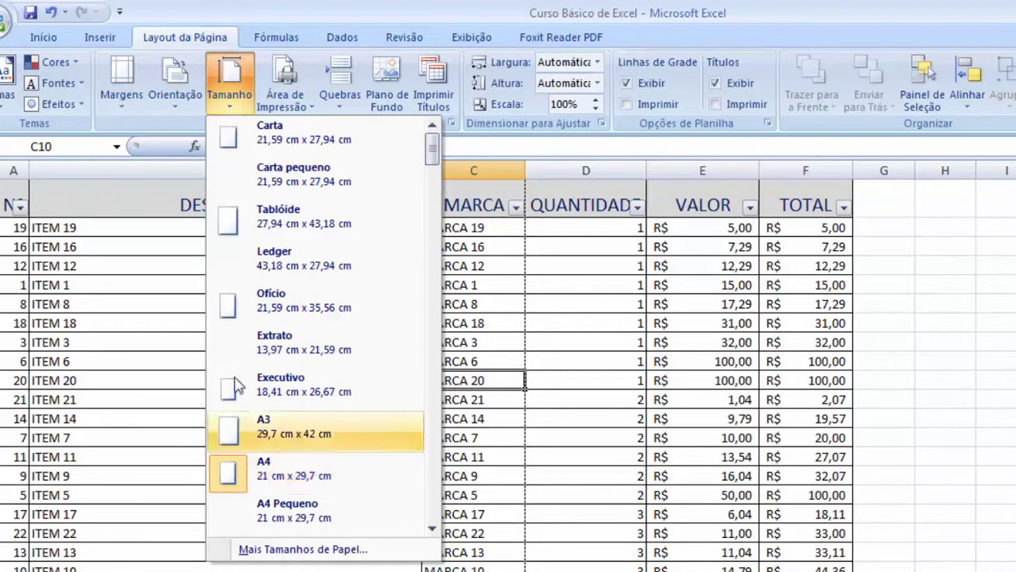
left_click(306, 550)
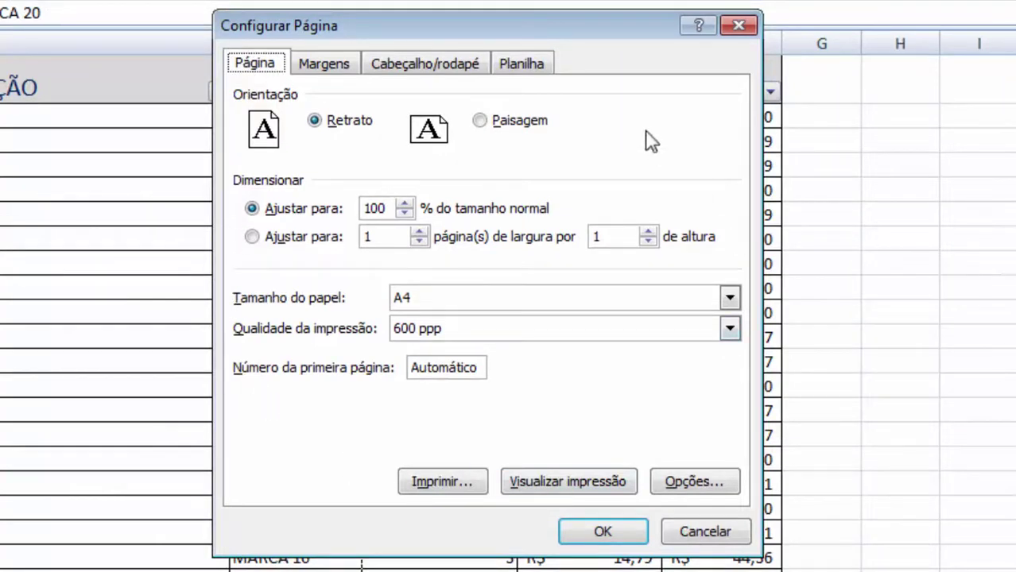
left_click(329, 63)
left_click(256, 67)
left_click(517, 297)
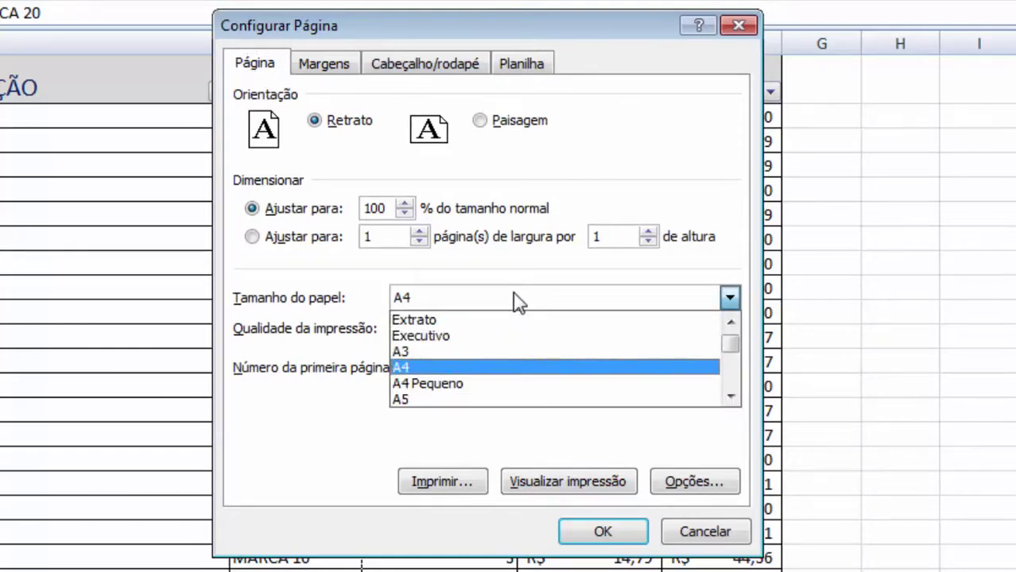
scroll(503, 351, "down", 1)
scroll(503, 357, "down", 6)
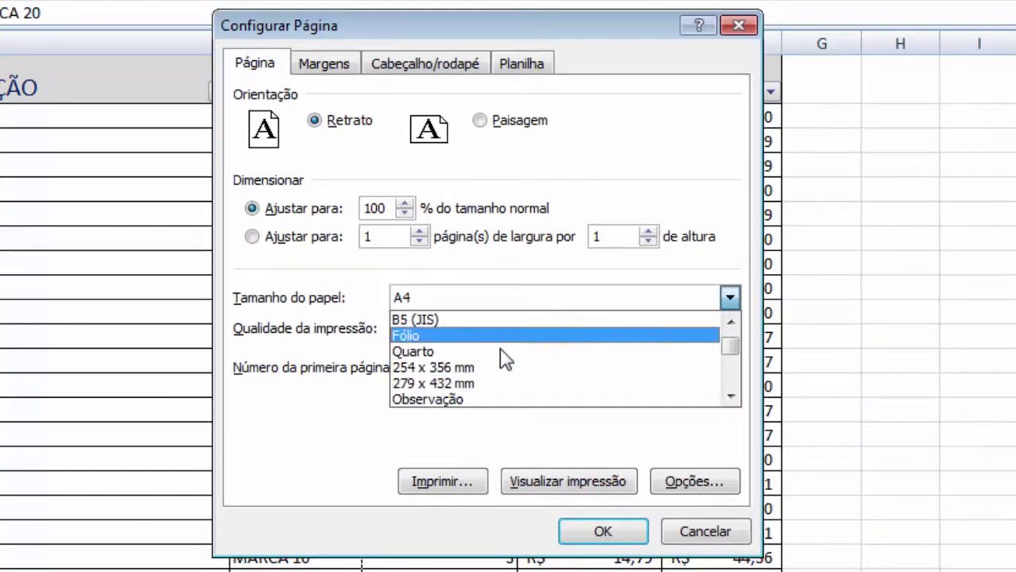
scroll(502, 359, "up", 2)
scroll(502, 358, "up", 2)
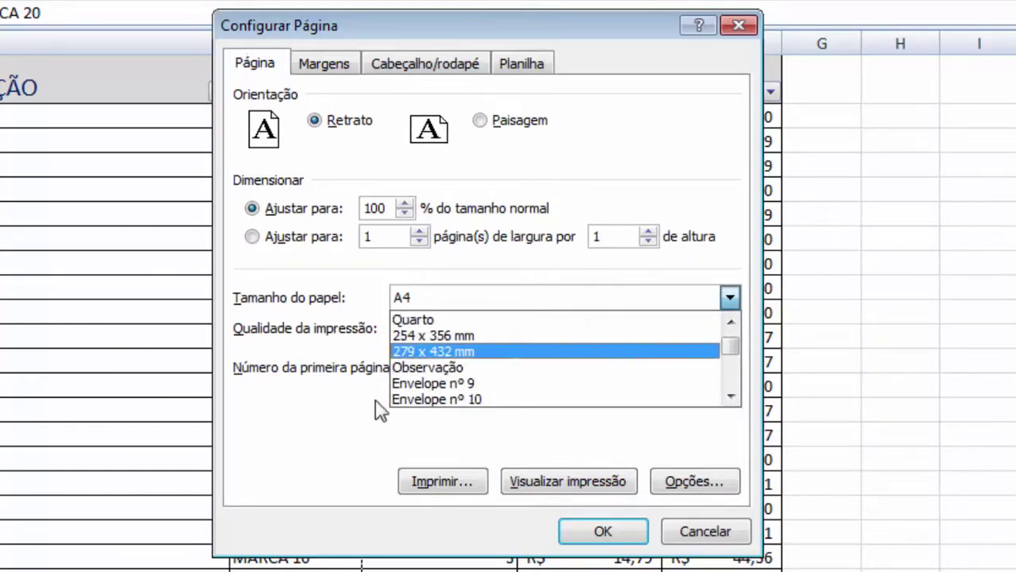
left_click(354, 447)
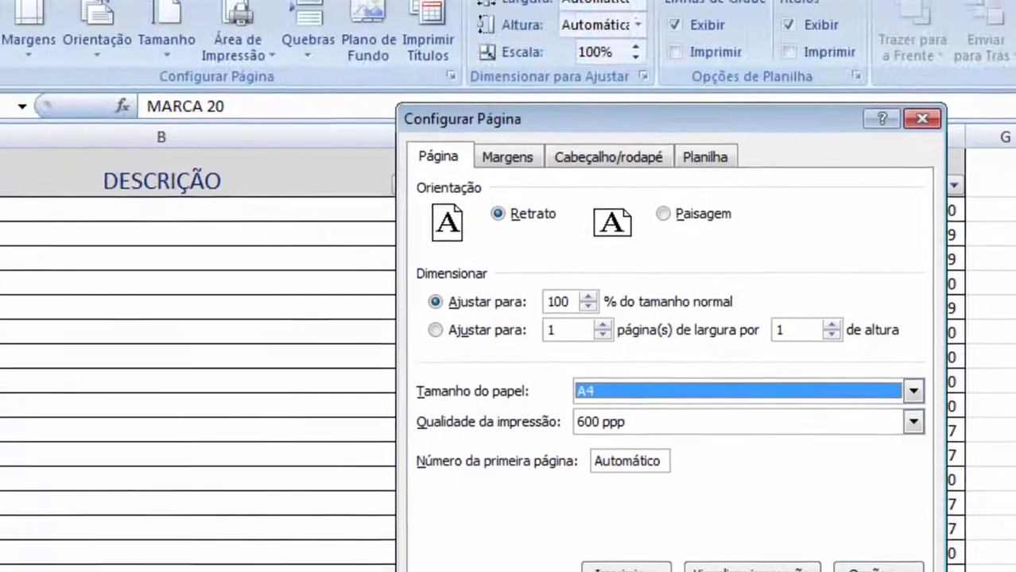
left_click(705, 532)
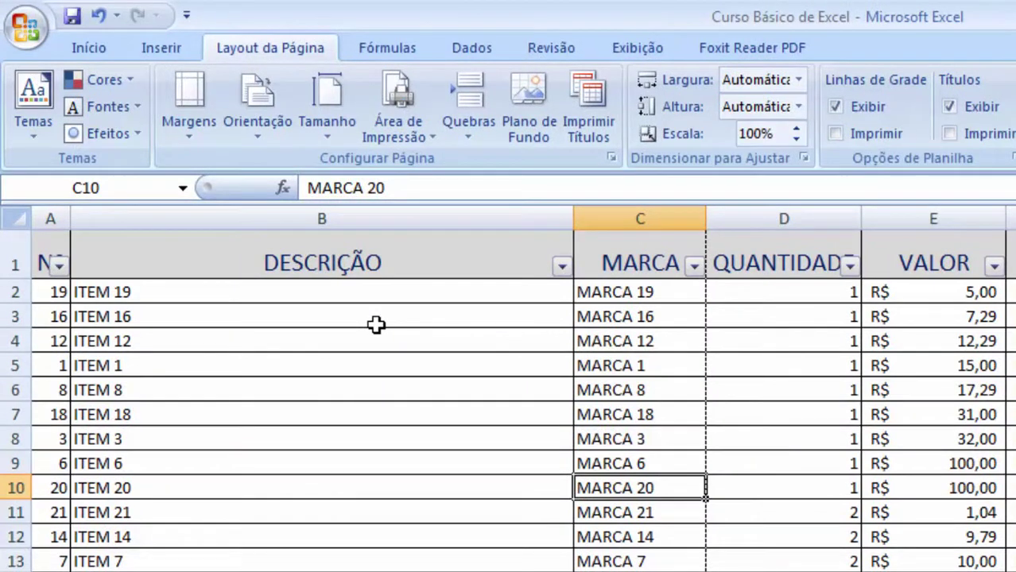
left_click(382, 115)
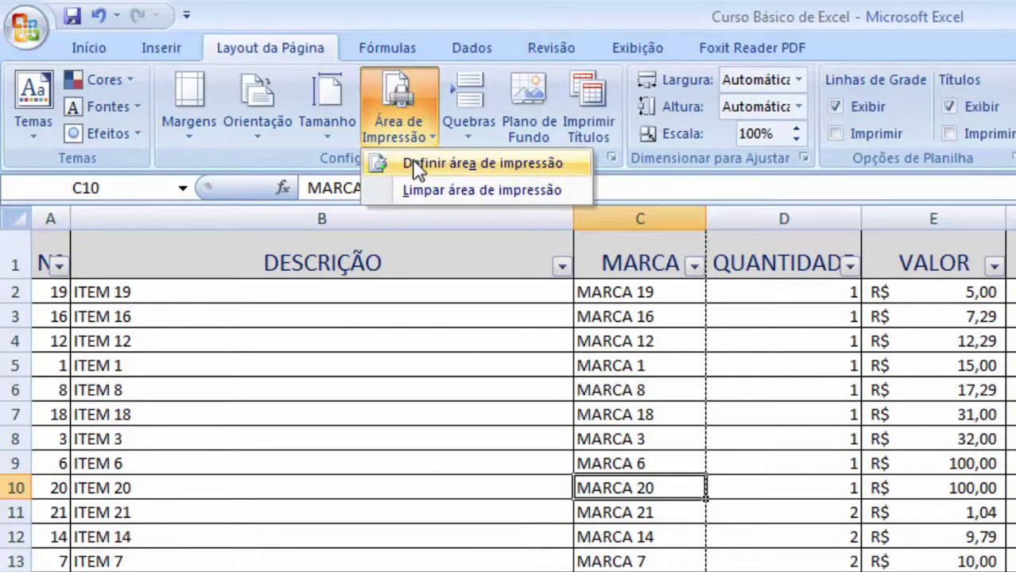
left_click(410, 477)
left_click(56, 240)
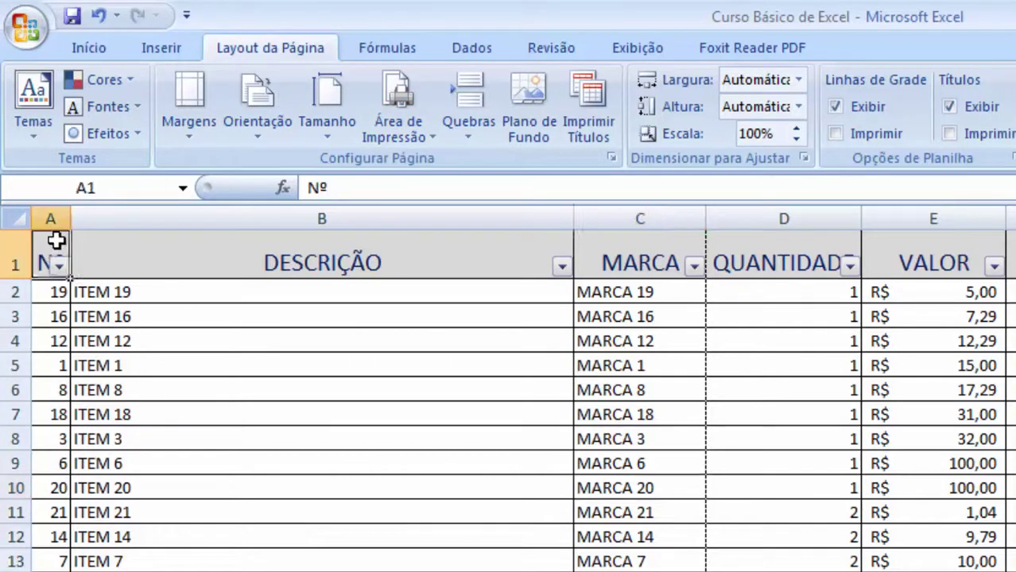
left_click_drag(56, 240, 743, 570)
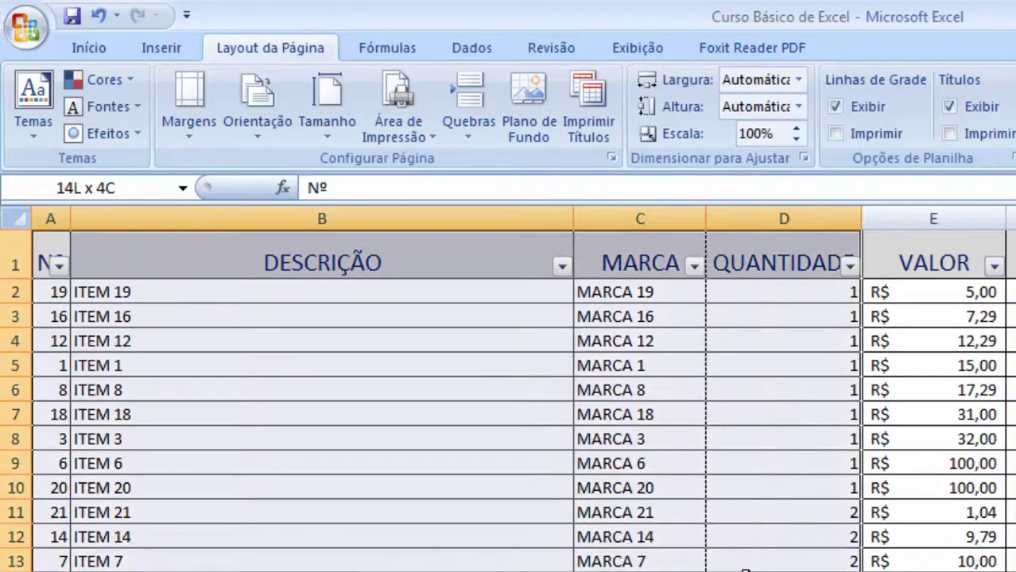
left_click(602, 554)
Define the table columns from MARCA through TOTAL, including their headers, as the print area.
left_click_drag(642, 256, 1015, 571)
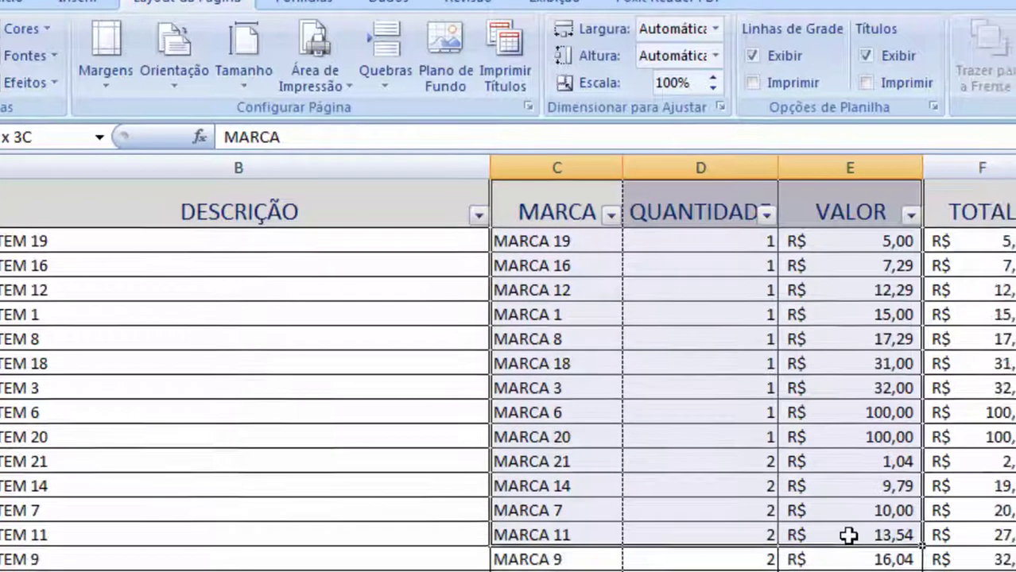
left_click_drag(806, 511, 813, 571)
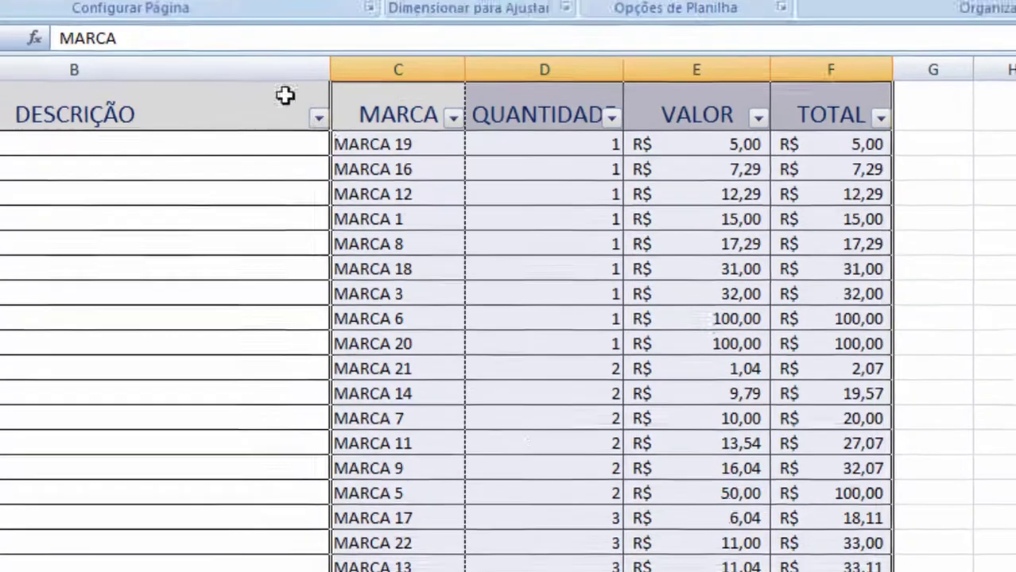
left_click(448, 159)
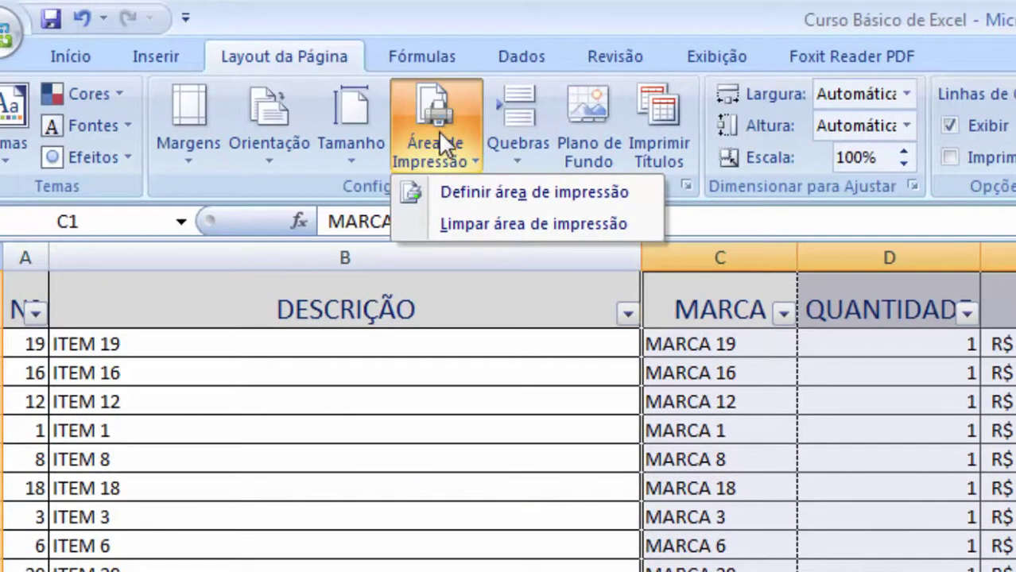
left_click(451, 192)
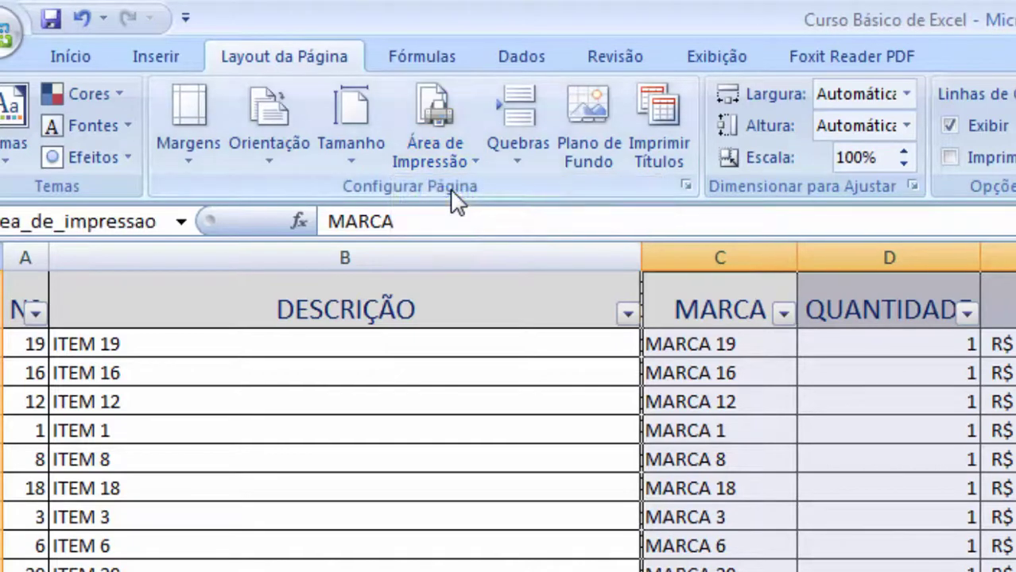
Preview the printout of the defined print area at closer zoom, and return to the worksheet.
left_click(578, 515)
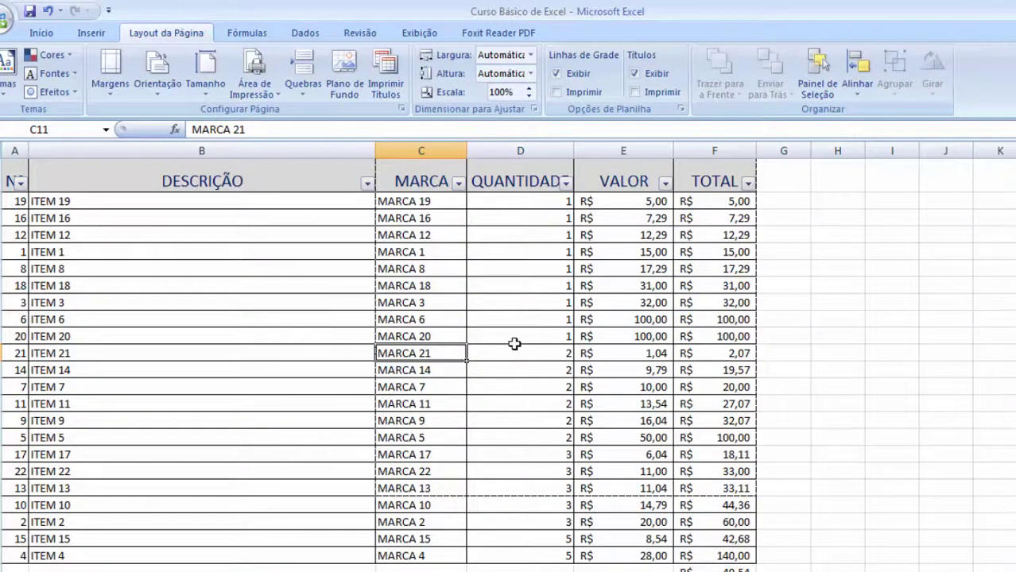
key("ctrl+p")
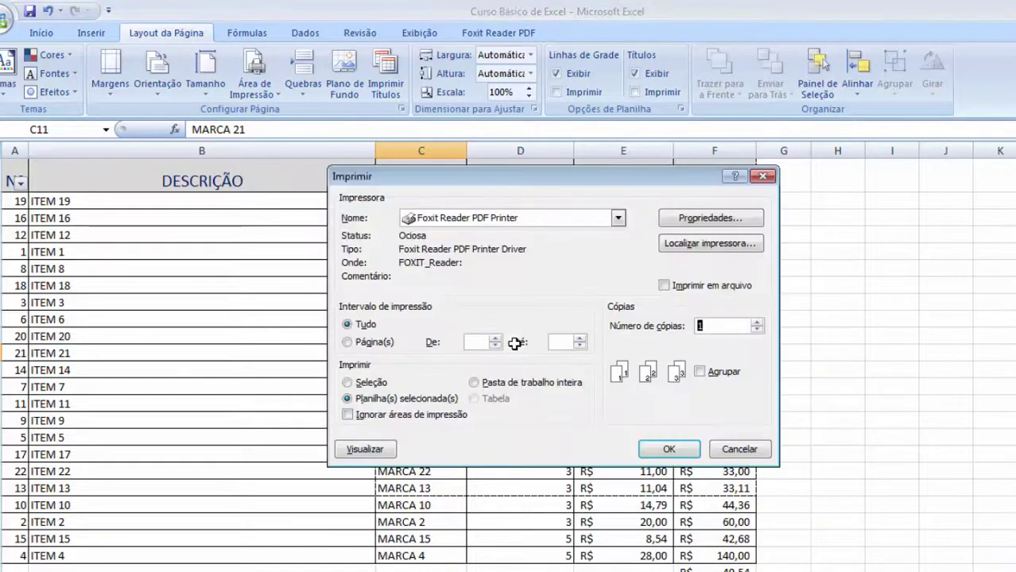
left_click(364, 449)
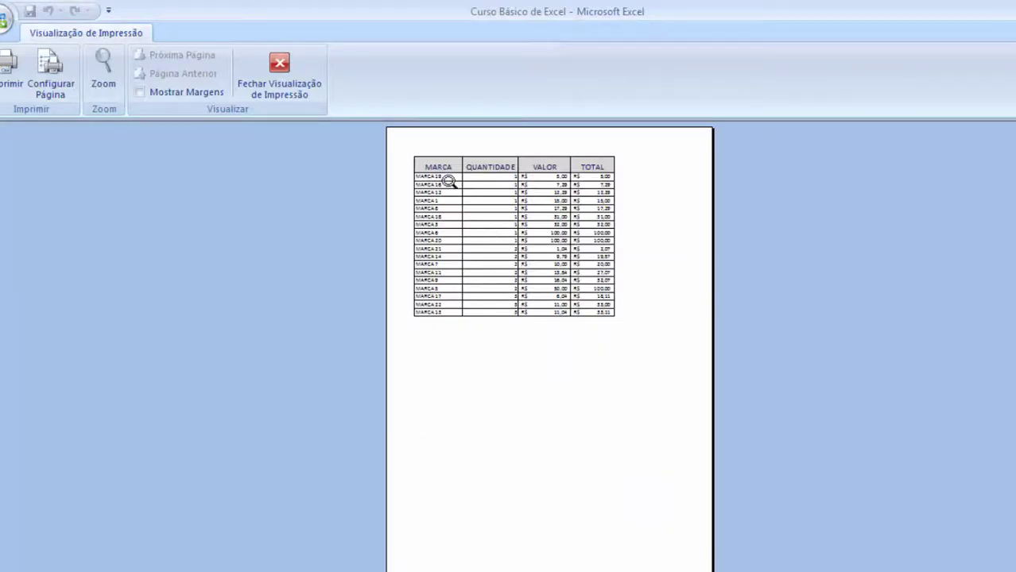
left_click(433, 163)
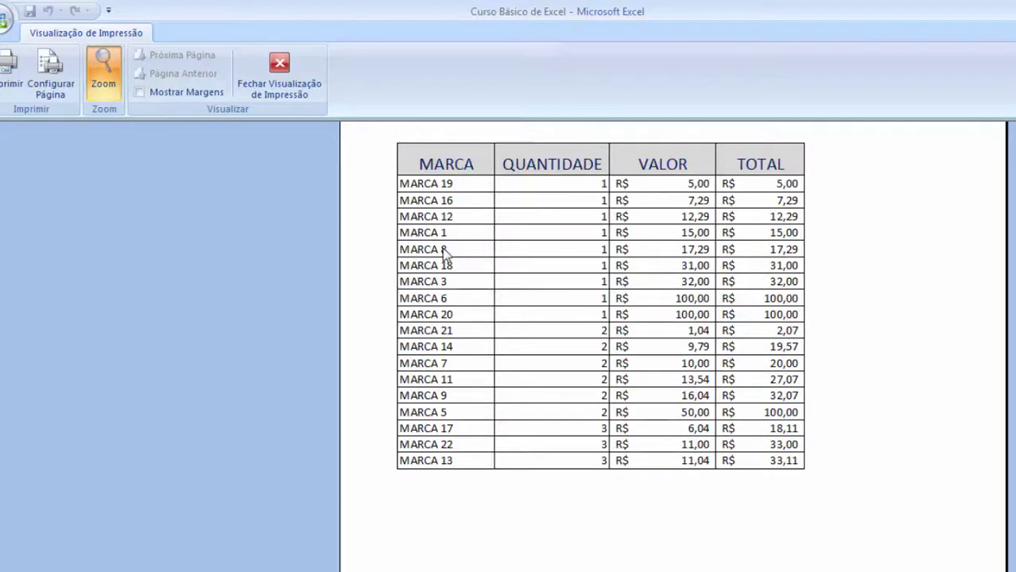
left_click(313, 95)
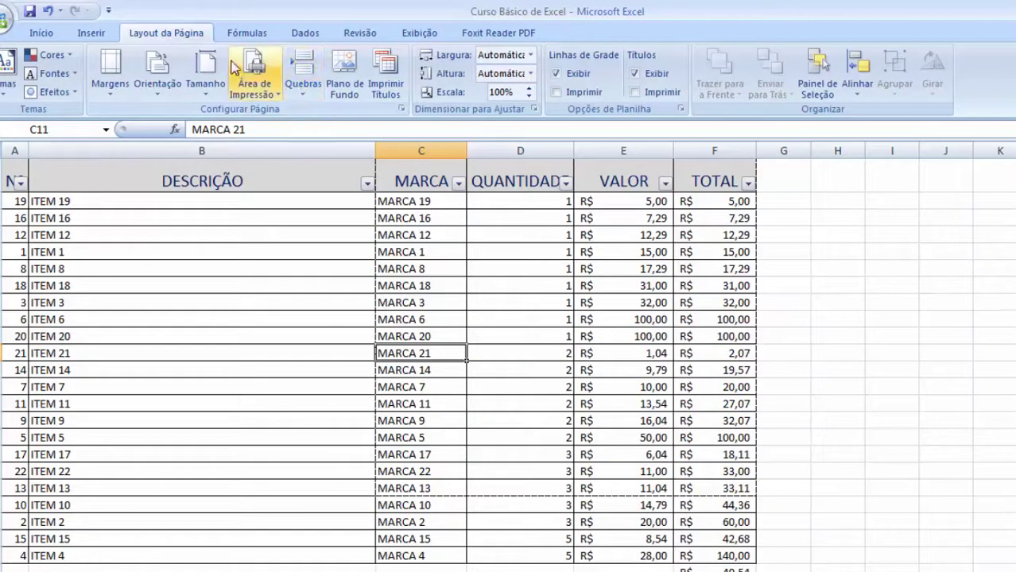
Clear the worksheet's defined print area.
left_click(255, 80)
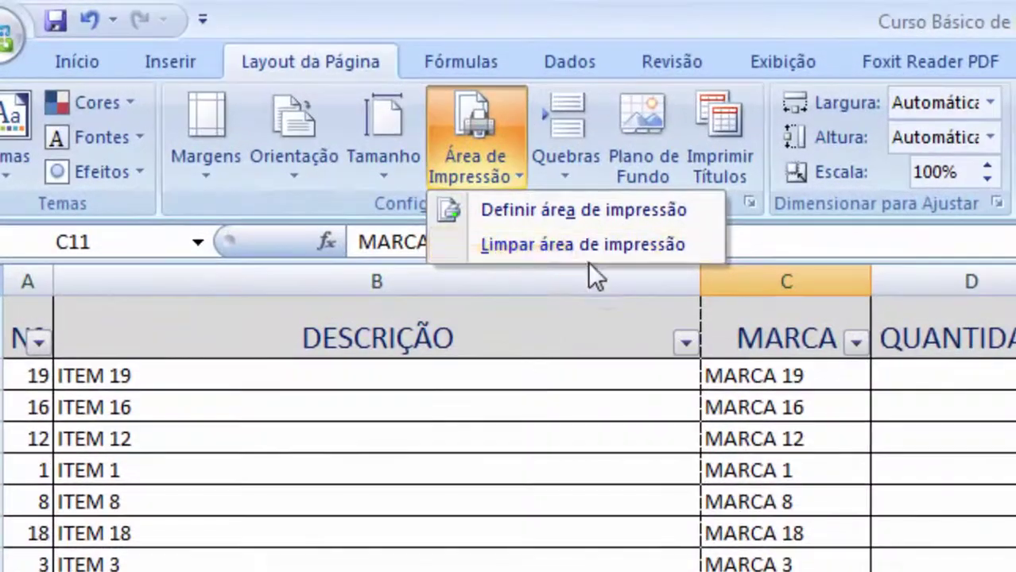
left_click(521, 248)
left_click(561, 555)
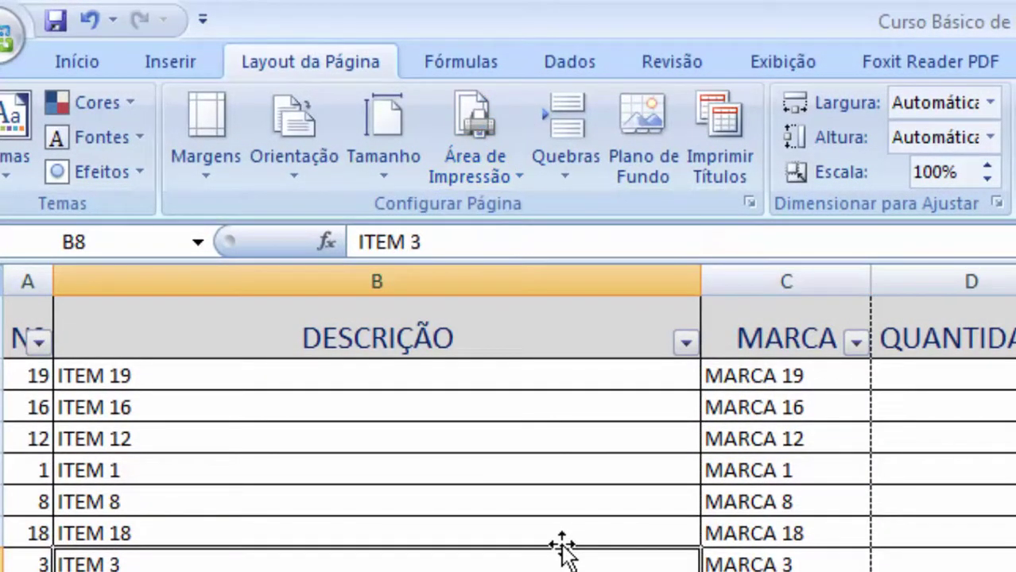
Preview the printout of the whole sheet without a print area, and return to the worksheet.
key("ctrl+p")
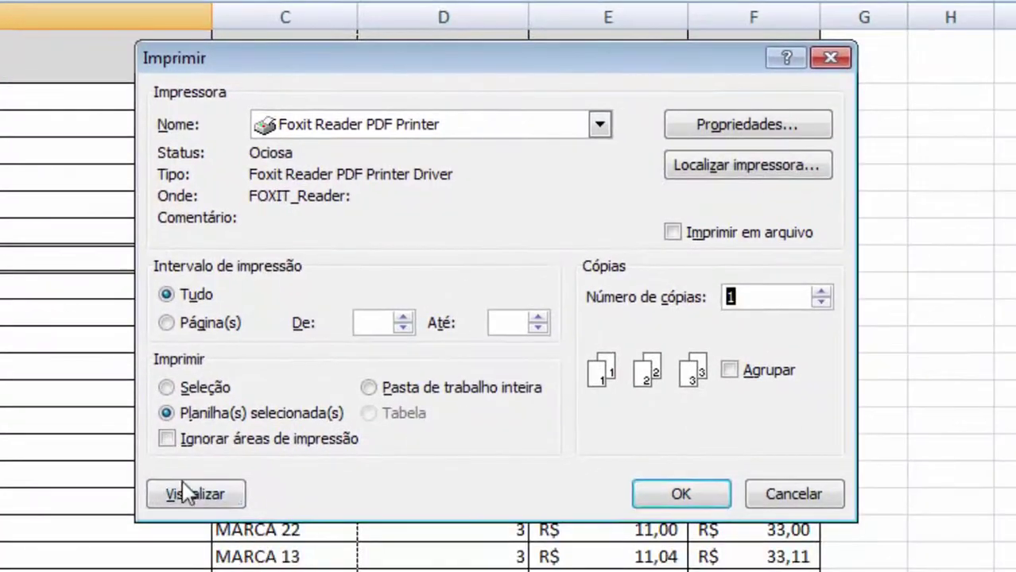
left_click(182, 489)
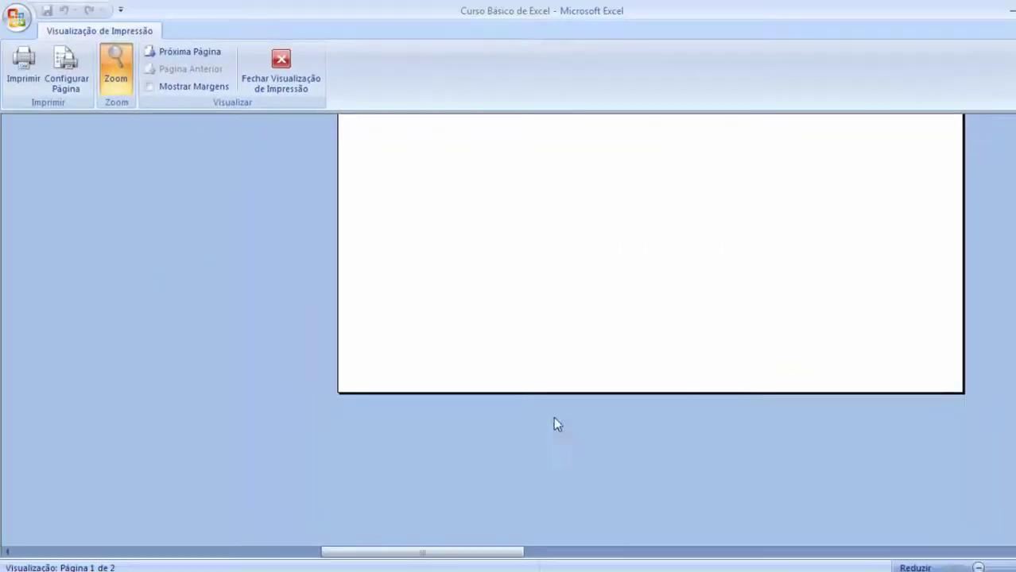
left_click(536, 305)
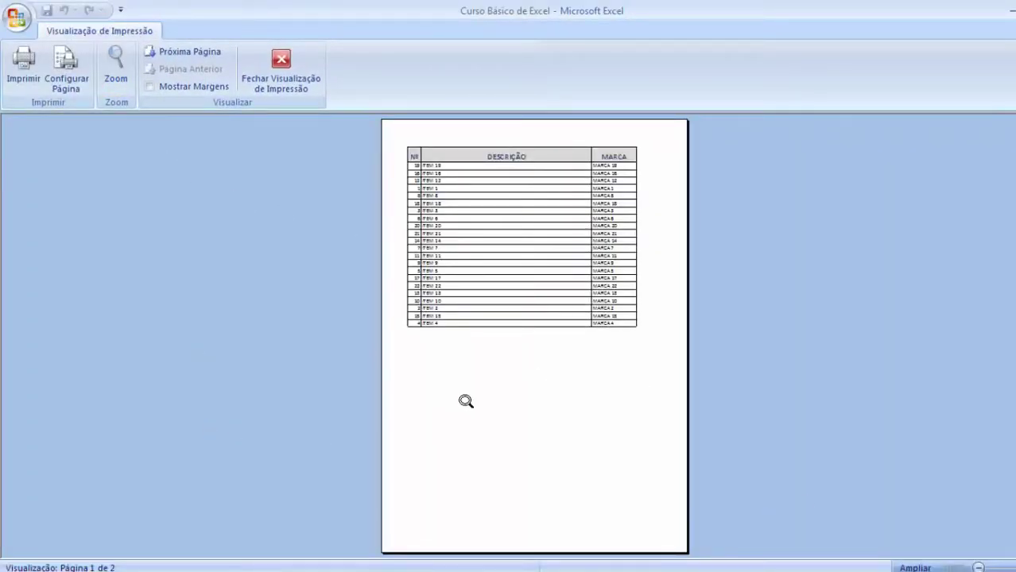
key("Escape")
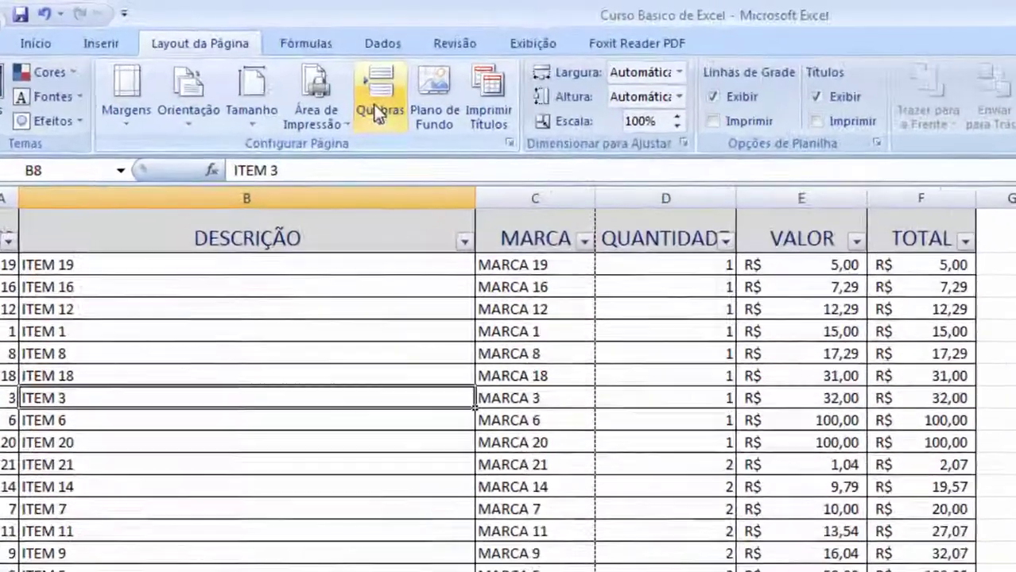
Switch to page break preview and move the vertical page break from after MARCA to the outer edge of the TOTAL column.
left_click(284, 64)
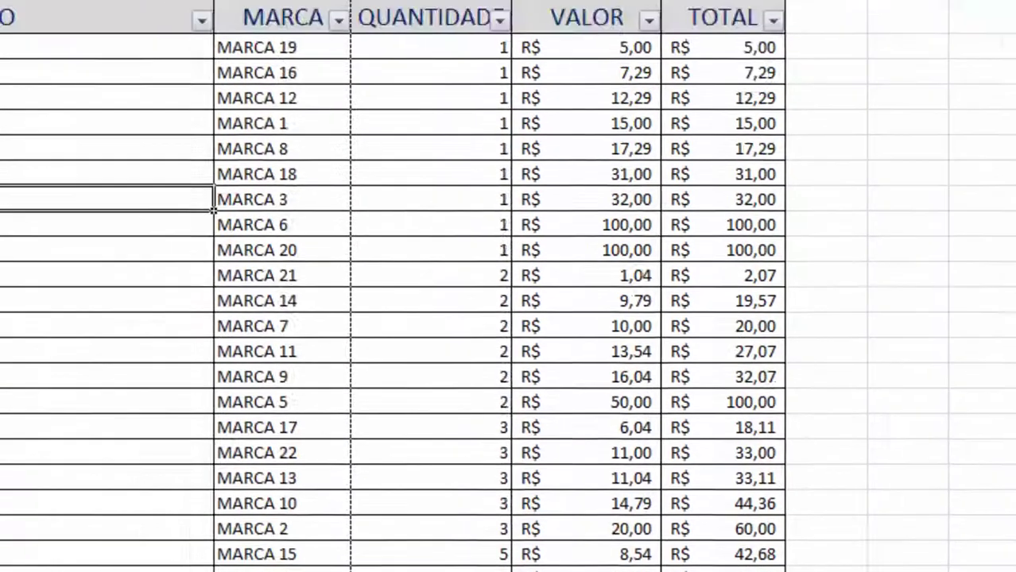
left_click(773, 507)
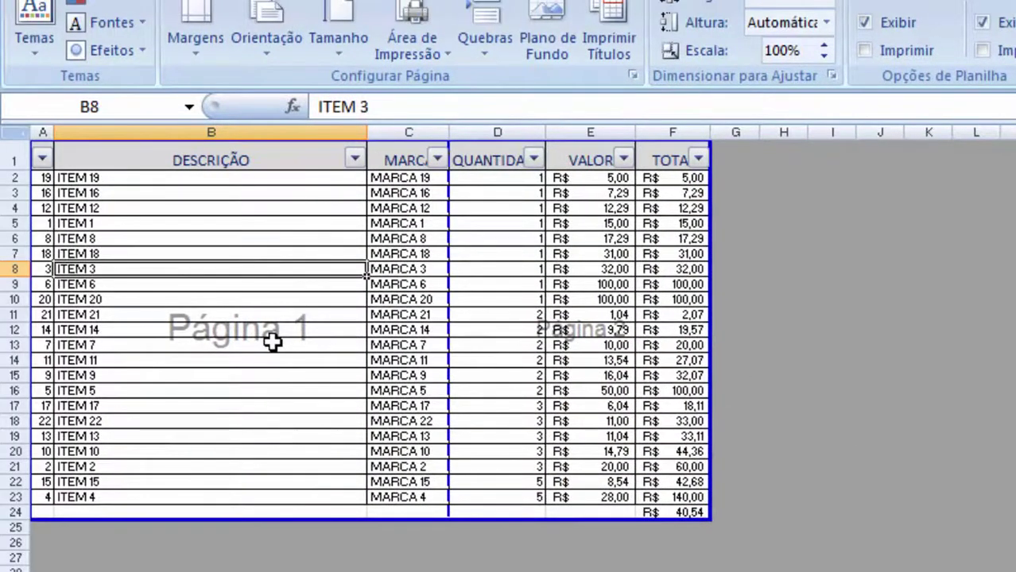
scroll(272, 341, "up", 2, "ctrl")
scroll(272, 341, "up", 1, "ctrl")
scroll(716, 402, "up", 1)
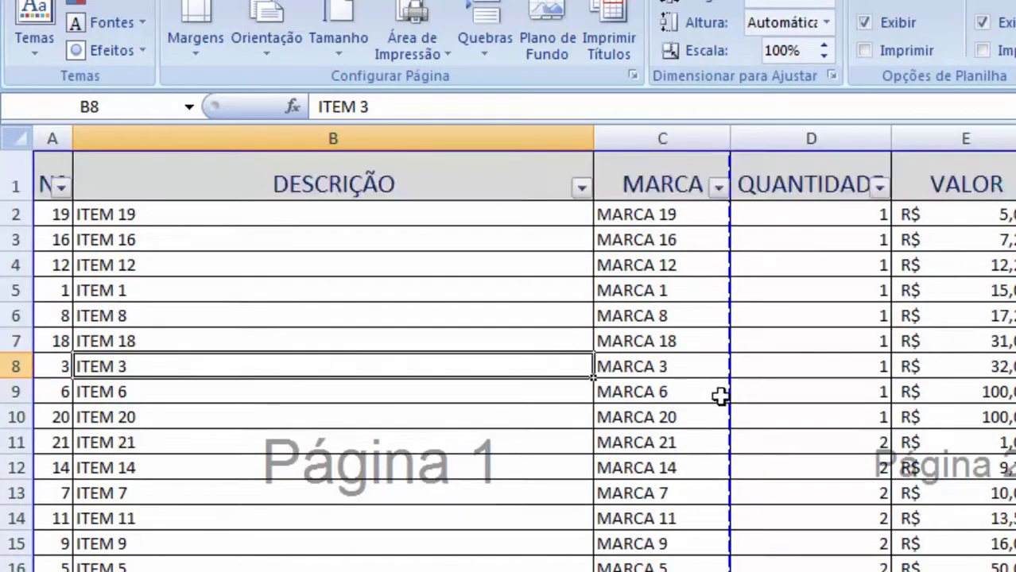
left_click_drag(731, 340, 1013, 288)
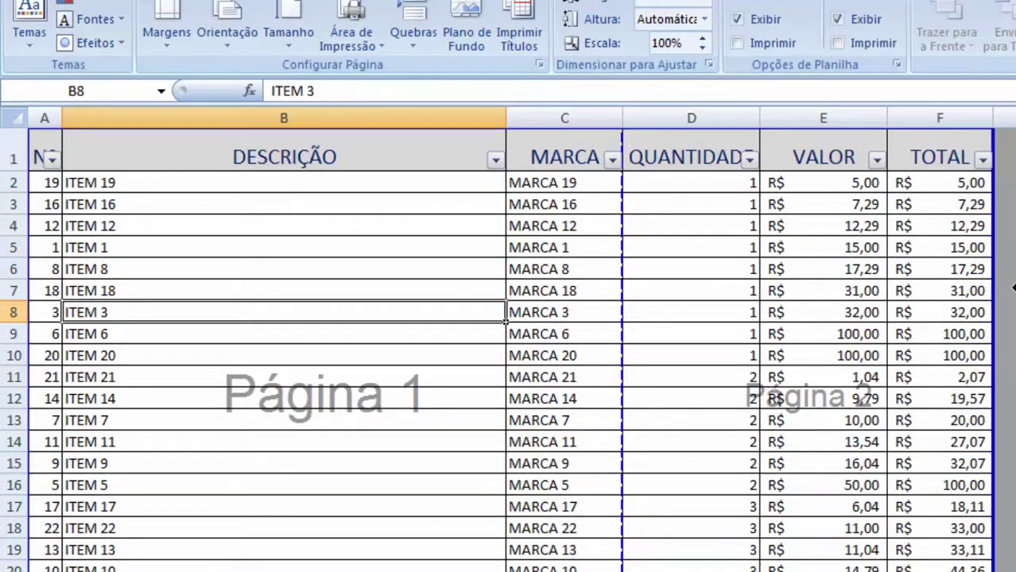
scroll(717, 434, "down", 1)
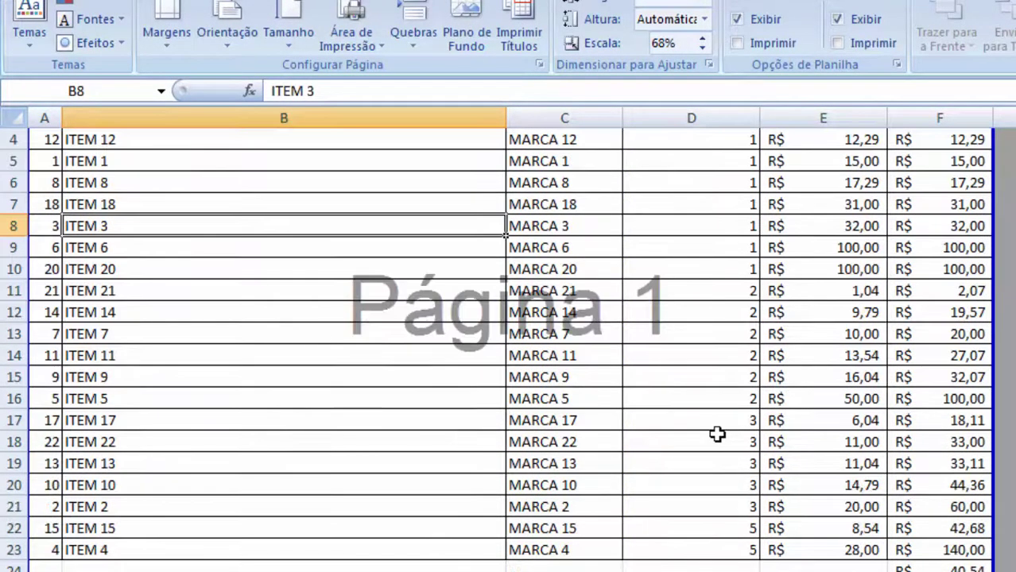
scroll(716, 433, "up", 1)
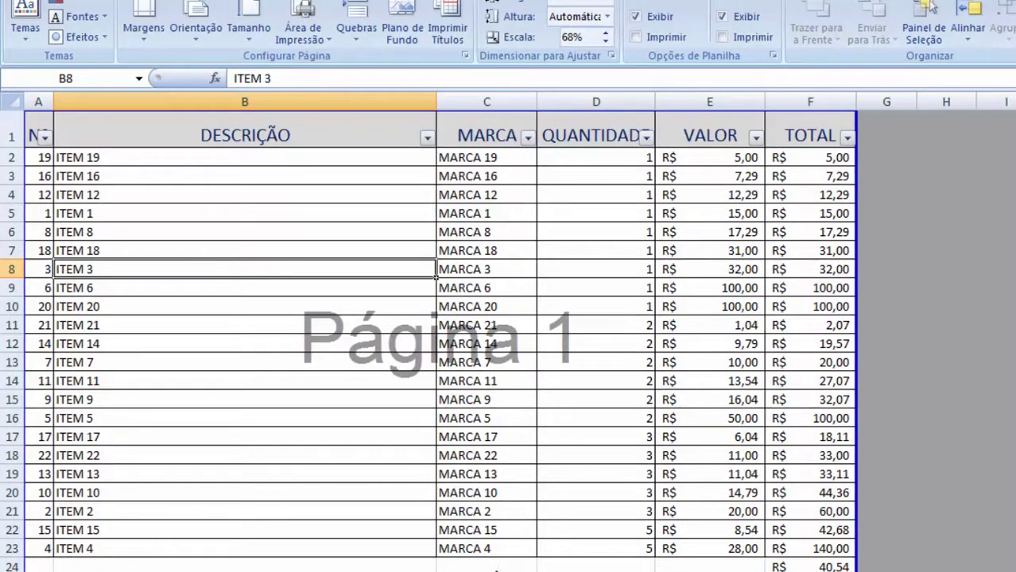
Shrink the printed range to end at row 16, and extend its lower boundary back down to row 23.
left_click_drag(496, 569, 494, 423)
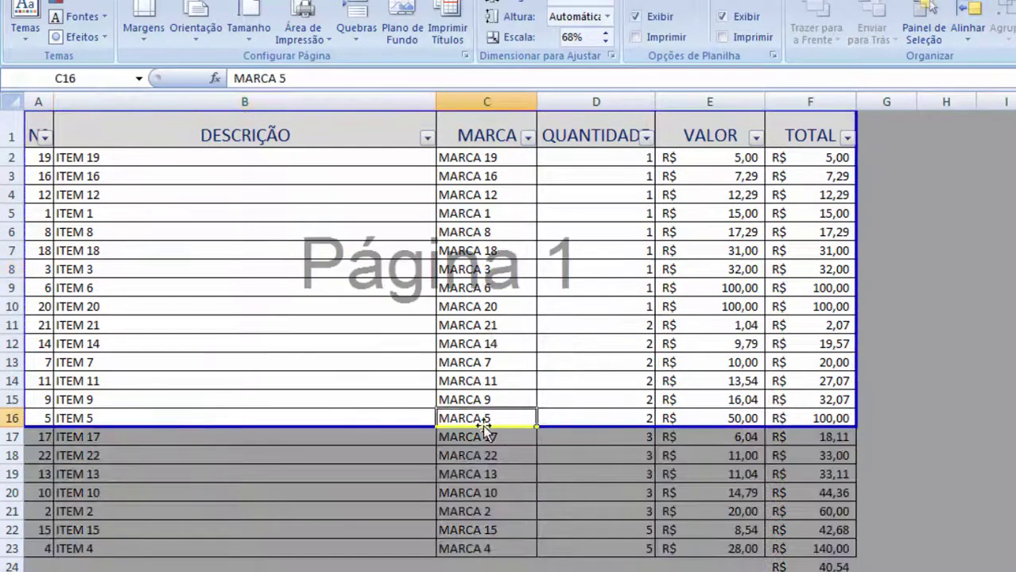
left_click_drag(398, 427, 385, 558)
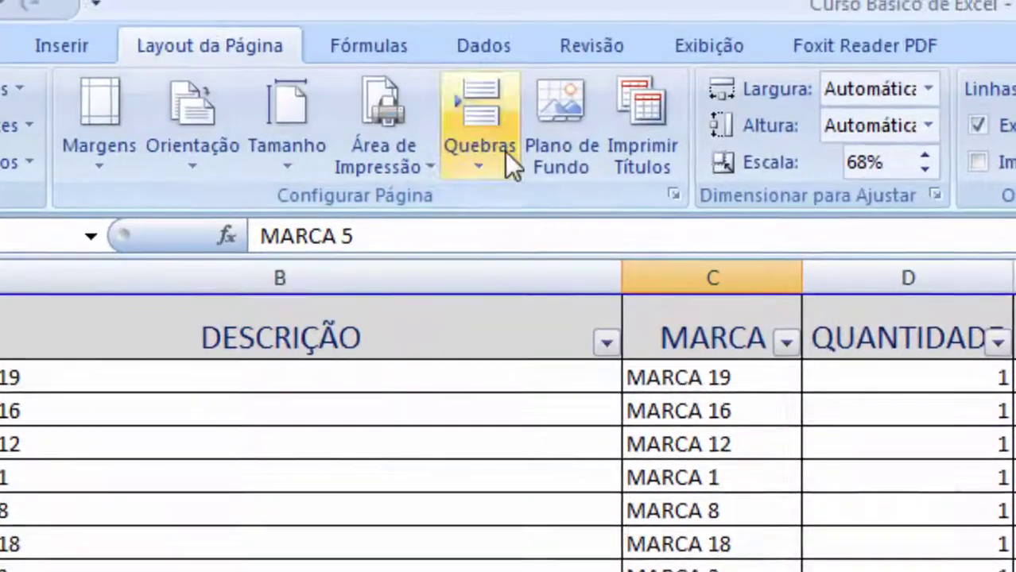
Insert page breaks at cell C16, and rearrange them so only a horizontal break below row 12 divides the table.
left_click(494, 138)
left_click(474, 178)
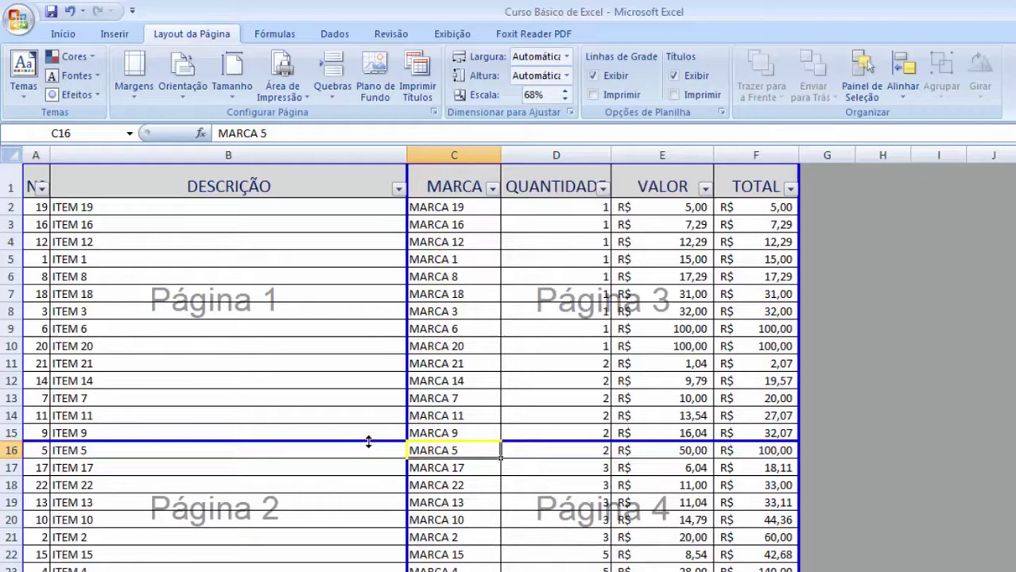
left_click_drag(368, 442, 368, 389)
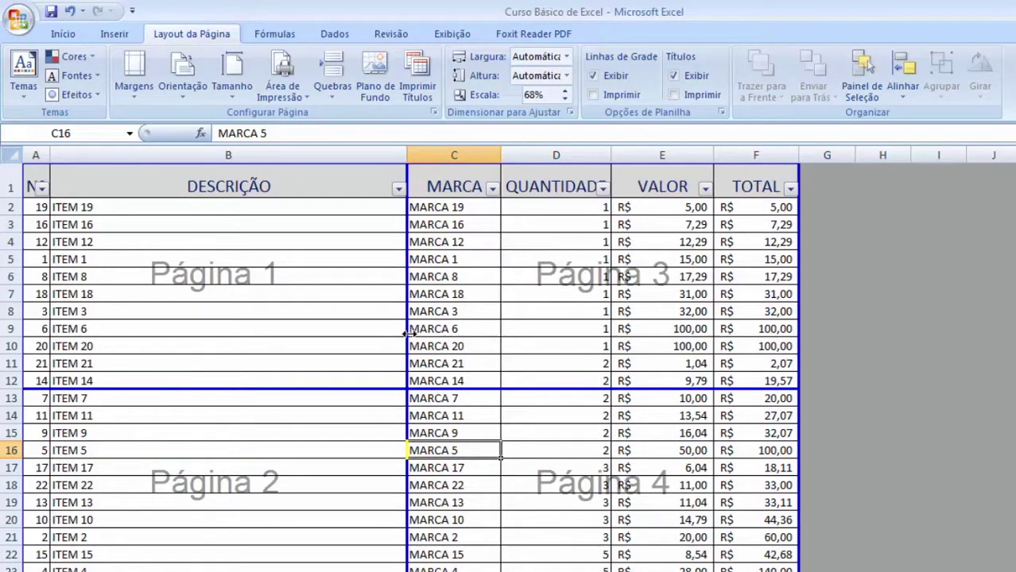
left_click_drag(407, 333, 775, 337)
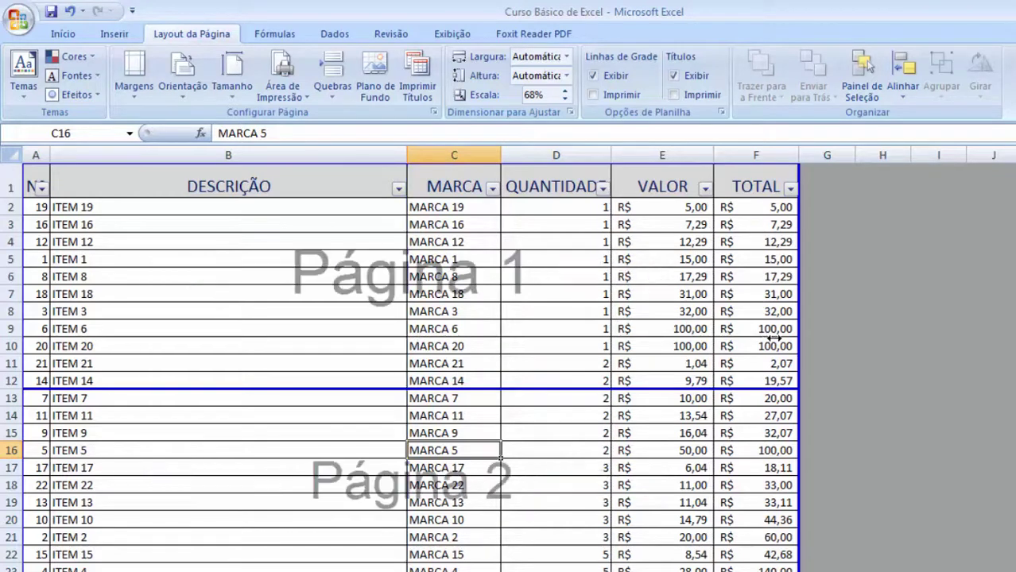
left_click(492, 394)
left_click(362, 384)
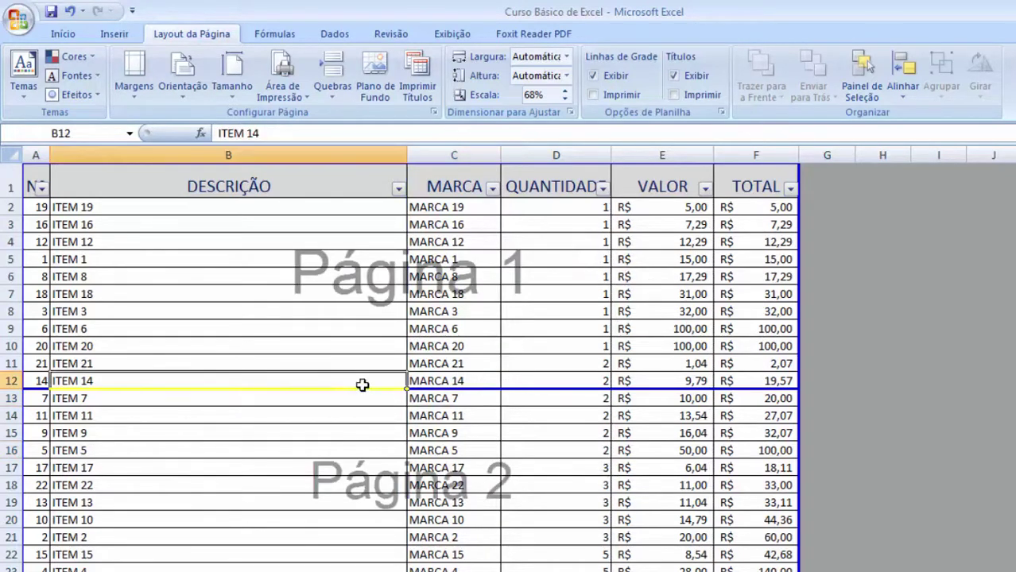
left_click_drag(357, 391, 361, 363)
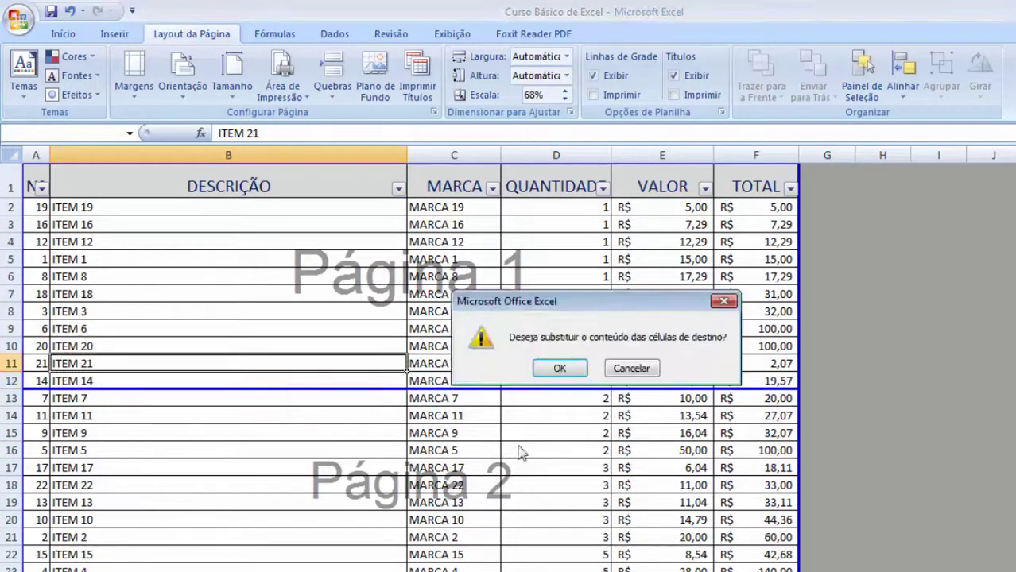
left_click(634, 373)
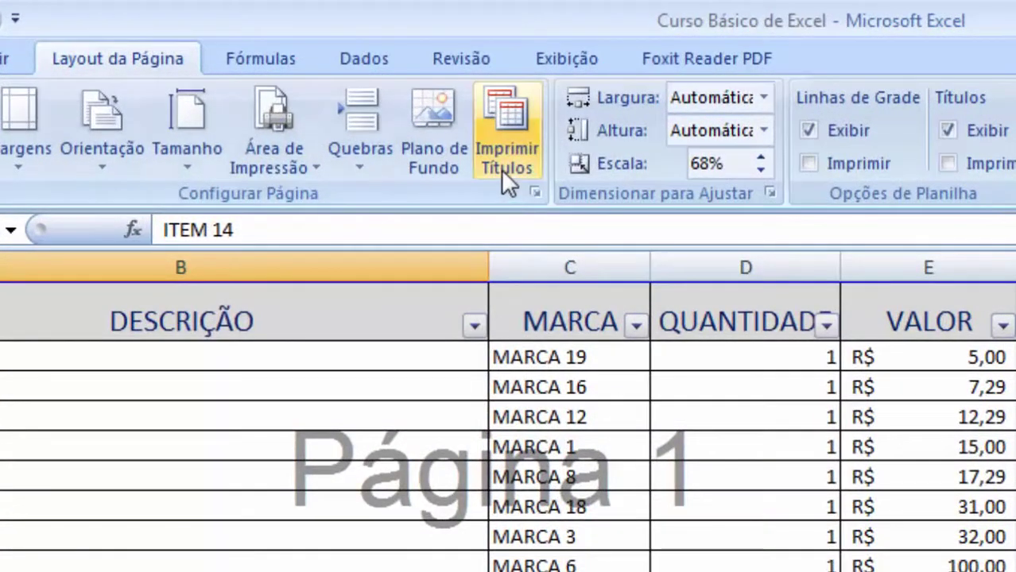
left_click(502, 167)
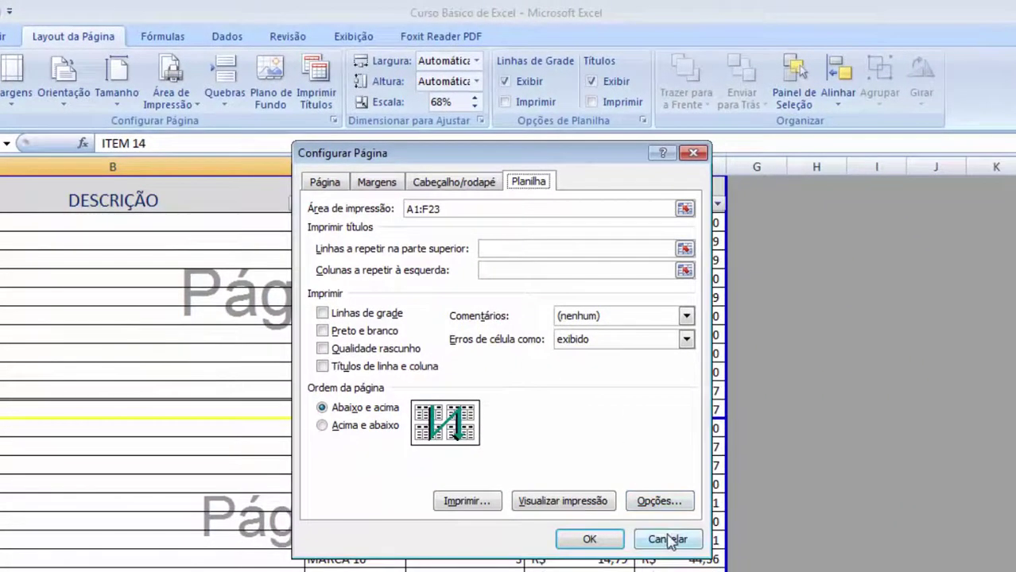
left_click(668, 540)
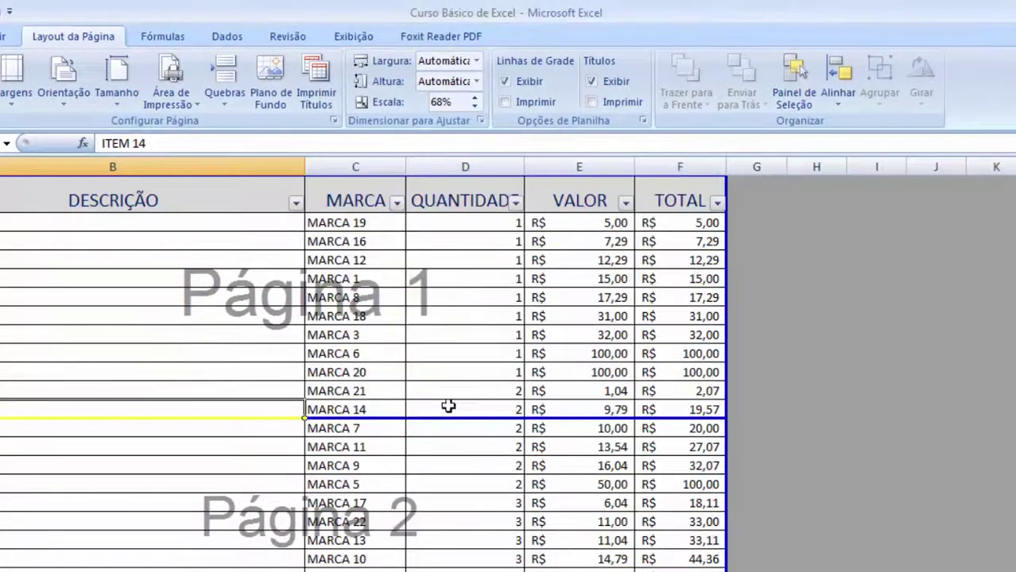
Preview both printed pages to compare their header rows, and close the print preview.
left_click(352, 409)
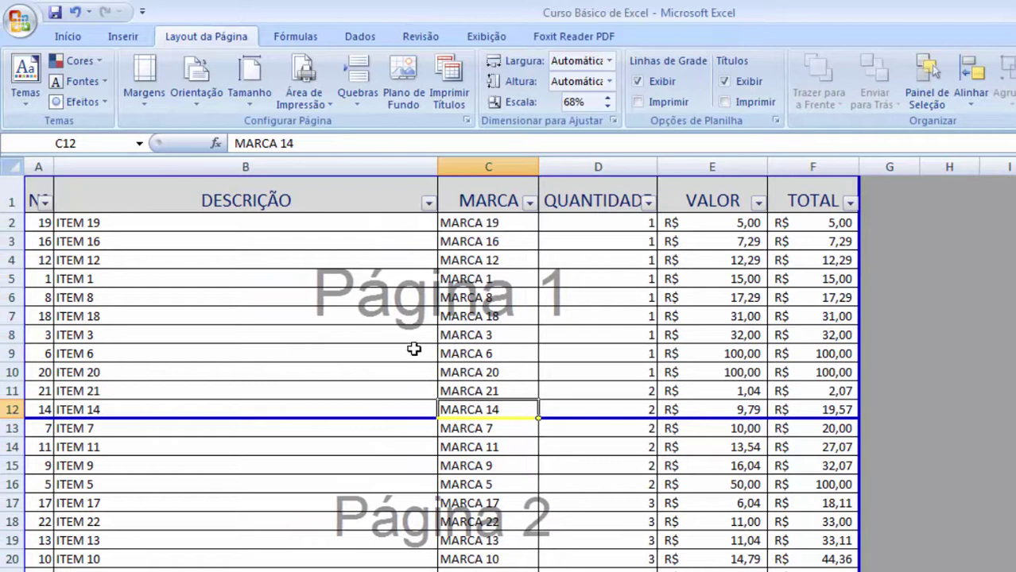
key("ctrl+p")
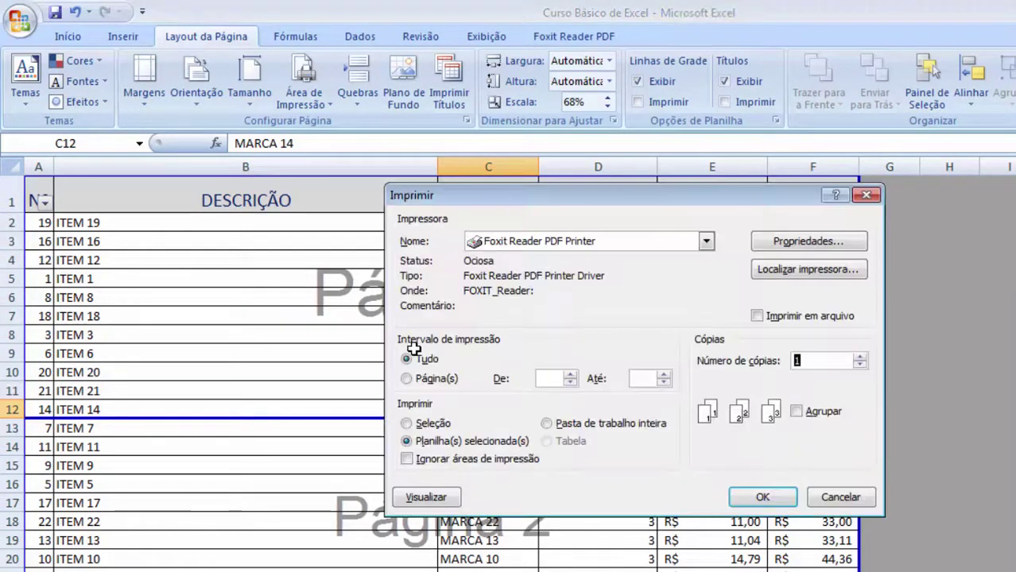
left_click(426, 496)
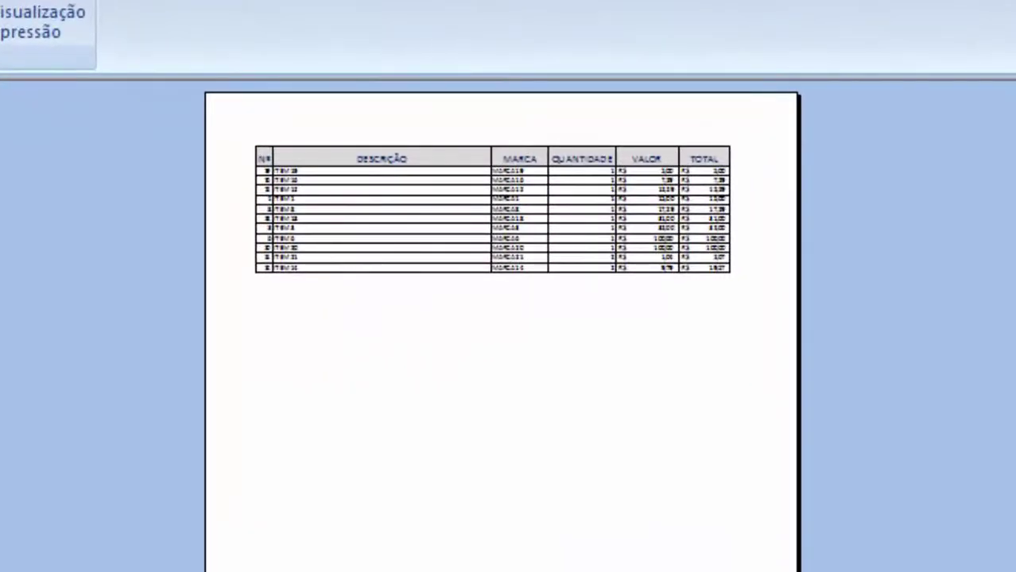
left_click(406, 221)
scroll(418, 295, "up", 3)
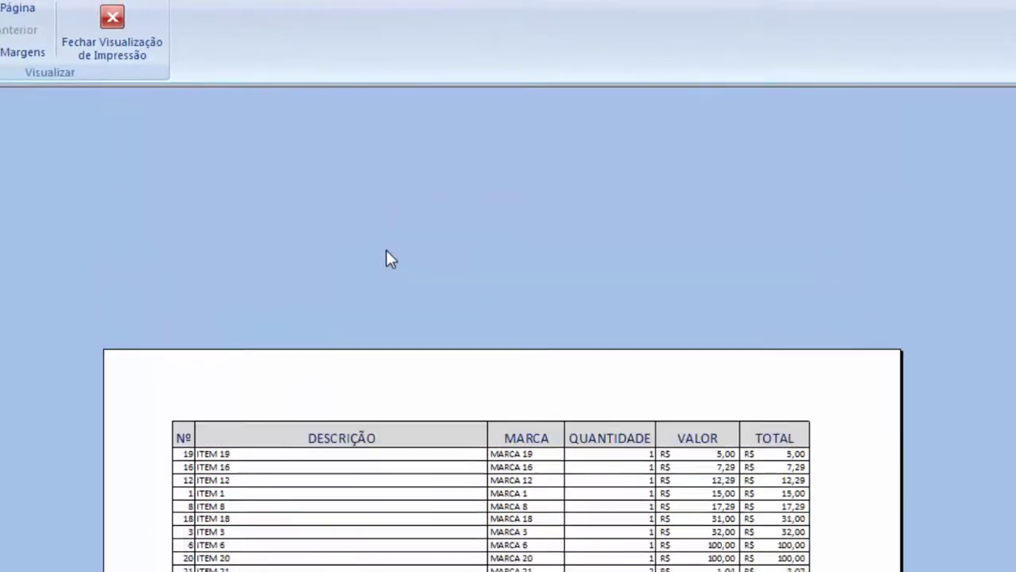
scroll(387, 251, "up", 1)
scroll(445, 533, "down", 2)
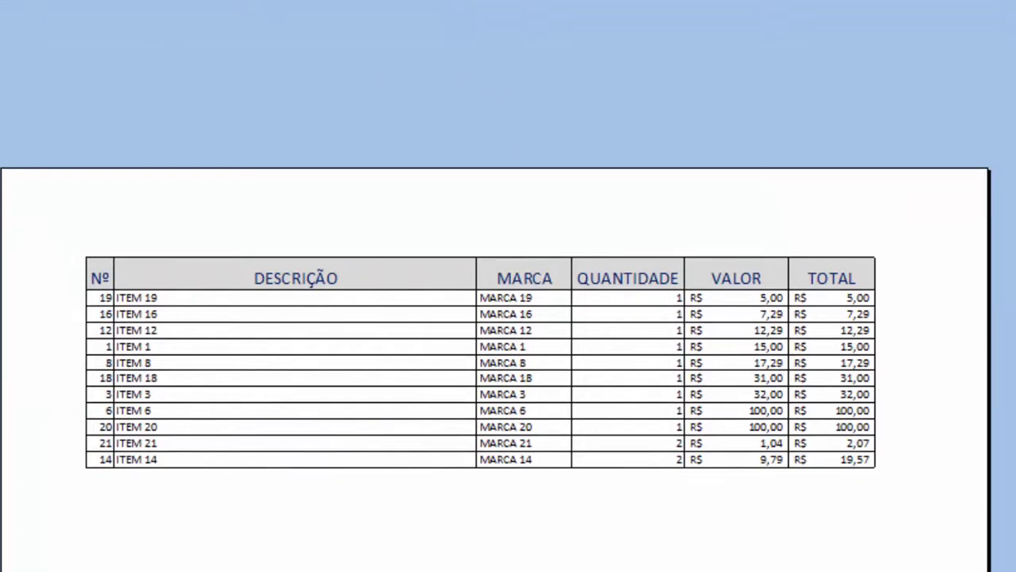
key("Page_Down")
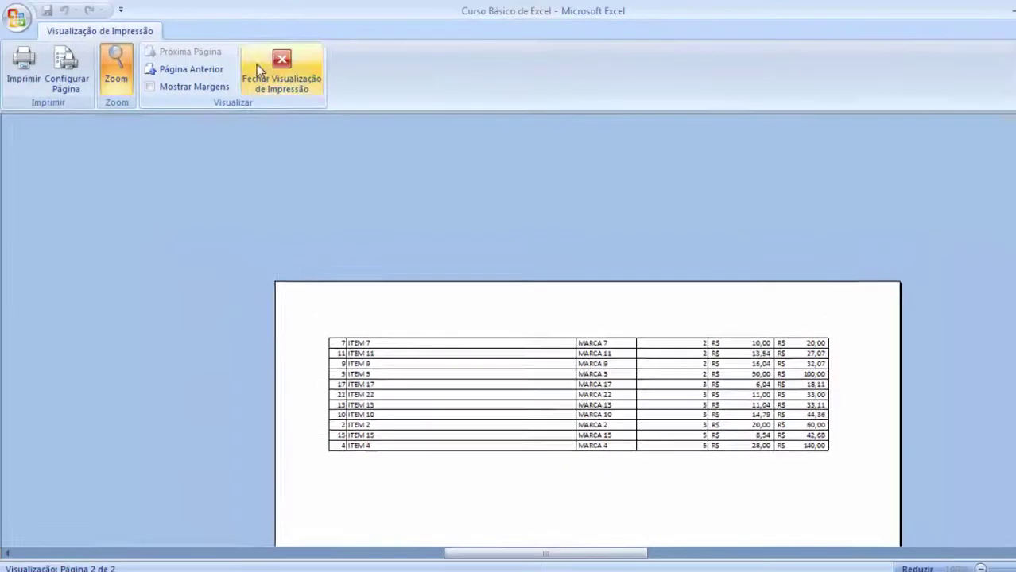
left_click(281, 69)
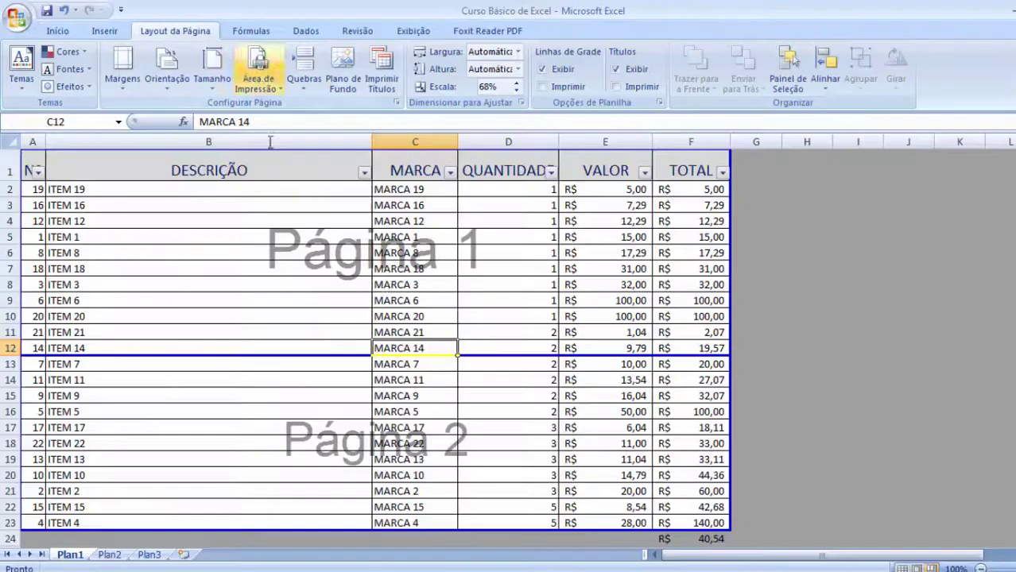
Set row 1 ($1:$1) as the title row that repeats at the top of every printed page.
left_click(381, 82)
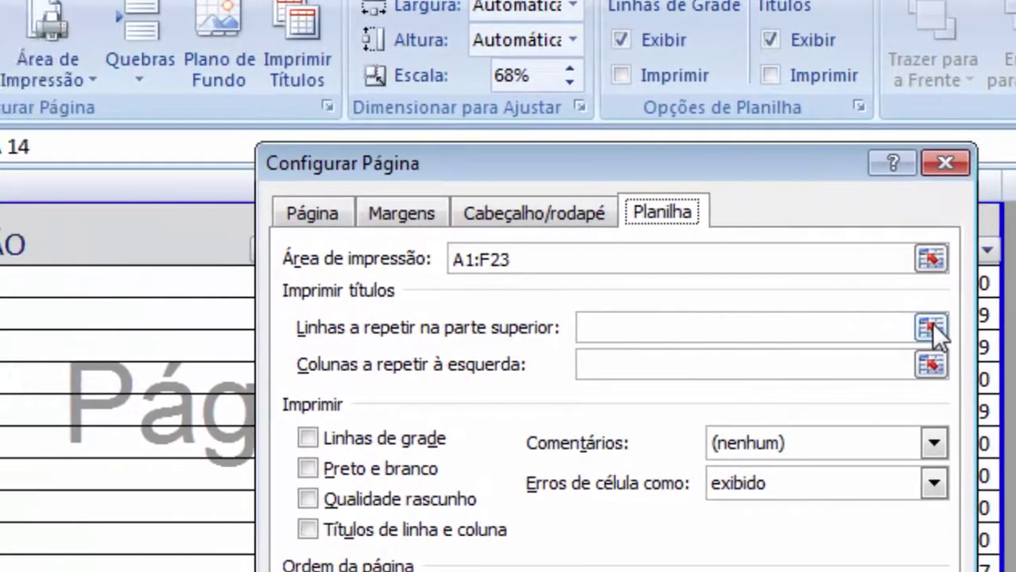
left_click(872, 329)
left_click(72, 229)
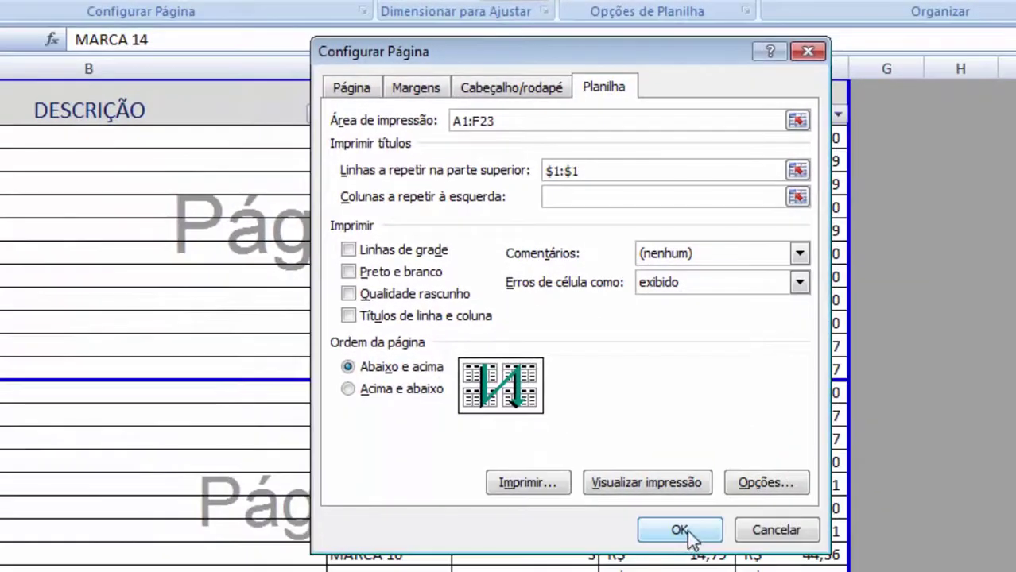
left_click(677, 533)
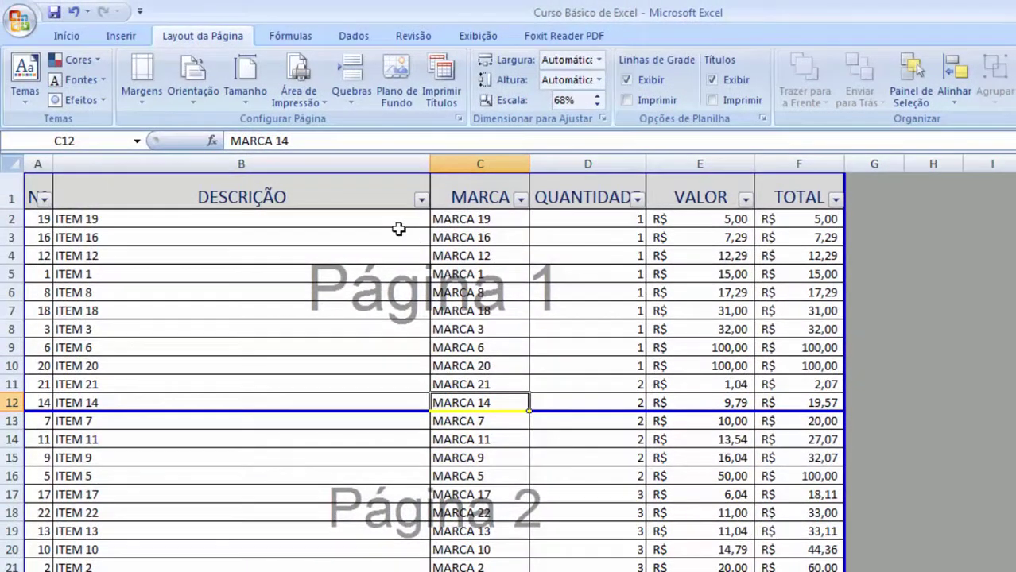
Preview both printed pages to check for the repeated header row, and close the print preview.
key("ctrl+p")
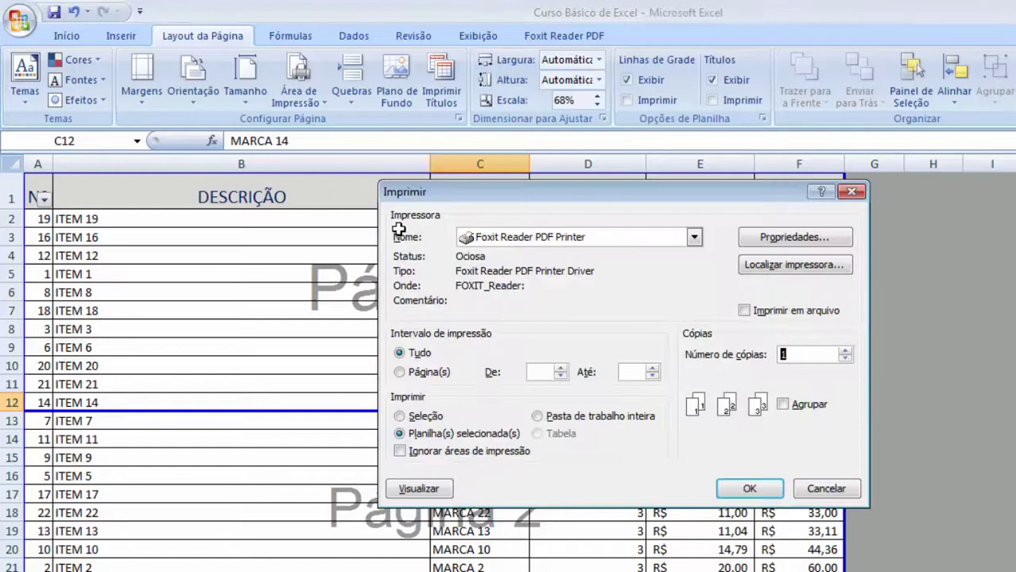
left_click(418, 488)
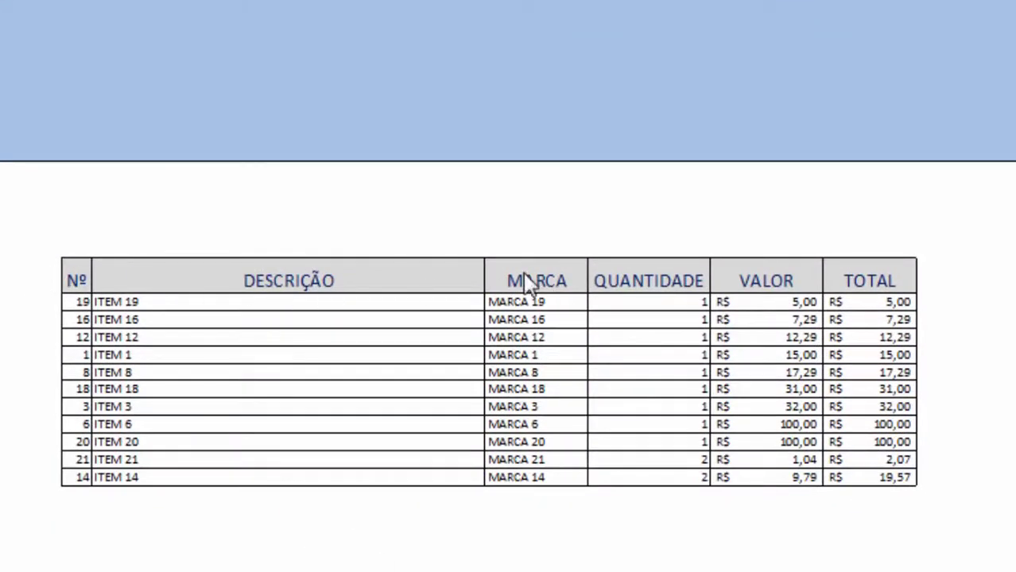
key("Page_Down")
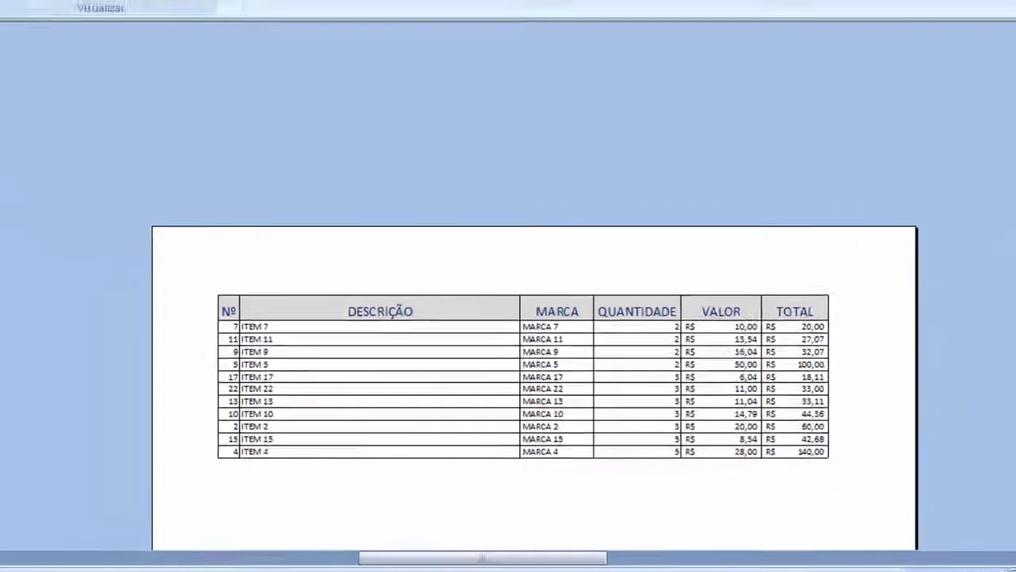
left_click(276, 70)
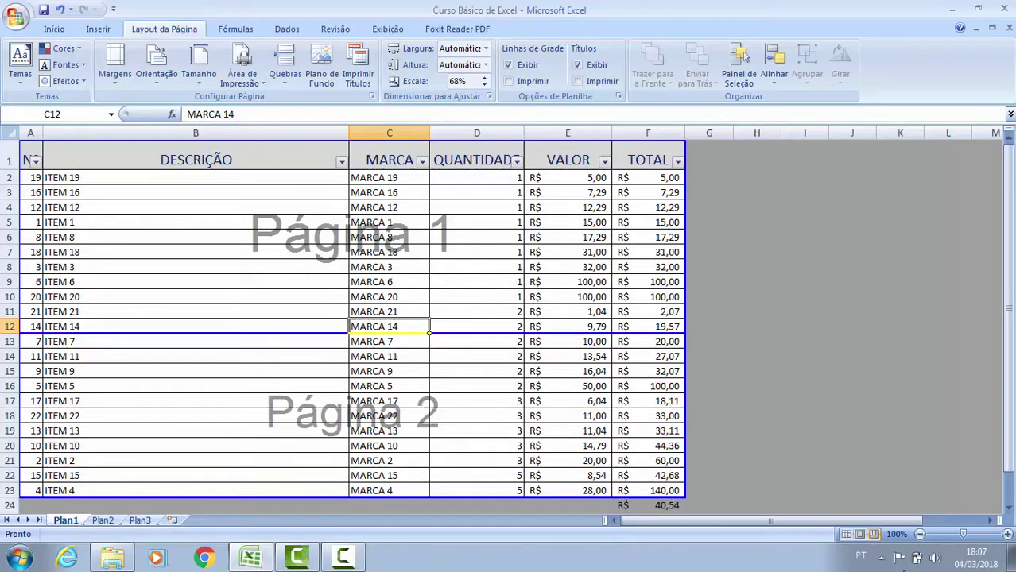
Return the worksheet to normal view and hide its gridlines on screen.
left_click(845, 534)
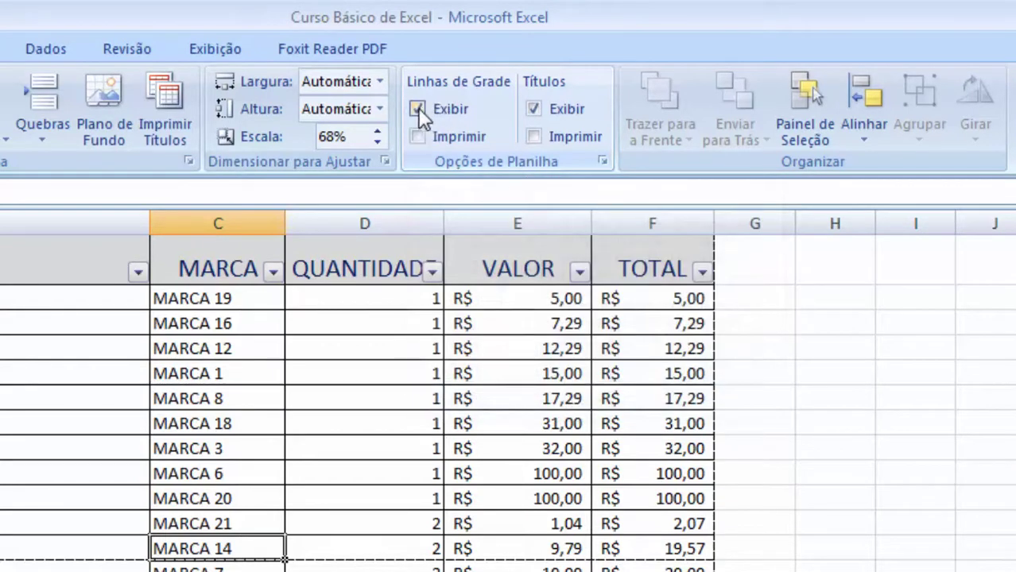
left_click(417, 109)
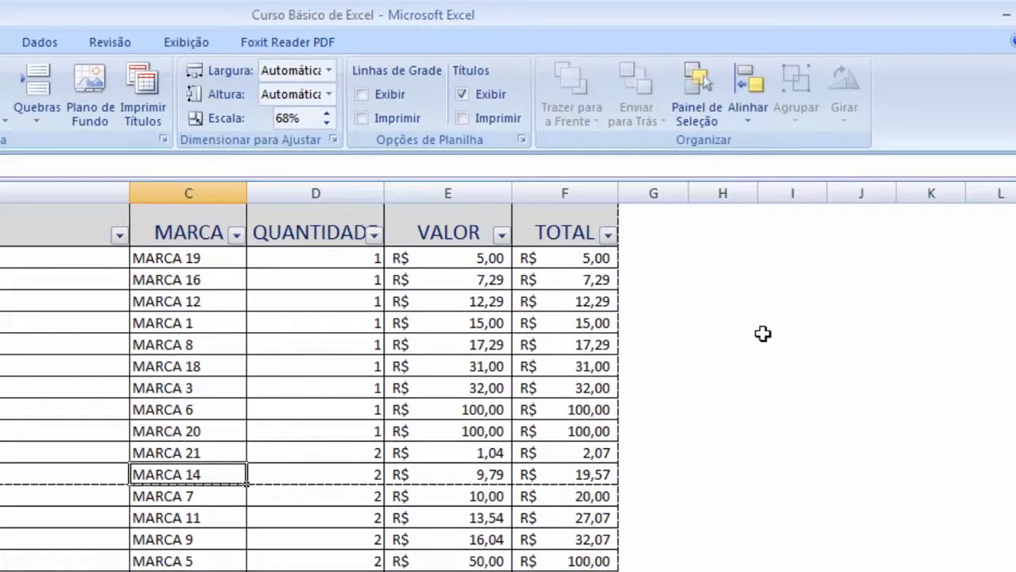
Examine the blank cells beside the table to see how the sheet looks without gridlines.
left_click(708, 322)
left_click(745, 387)
left_click(768, 363)
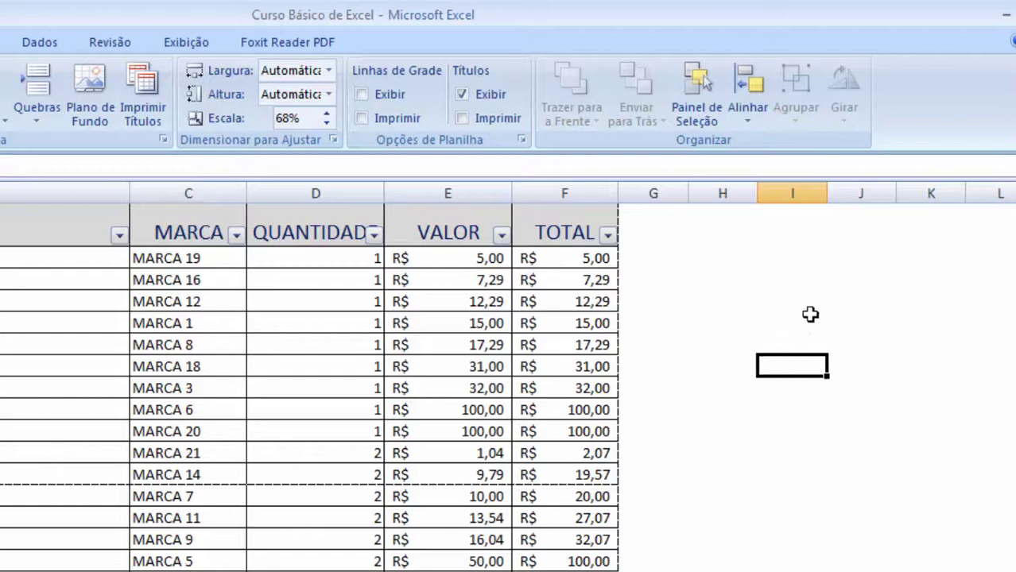
left_click(810, 315)
left_click(761, 263)
left_click(710, 302)
left_click(655, 325)
left_click(750, 445)
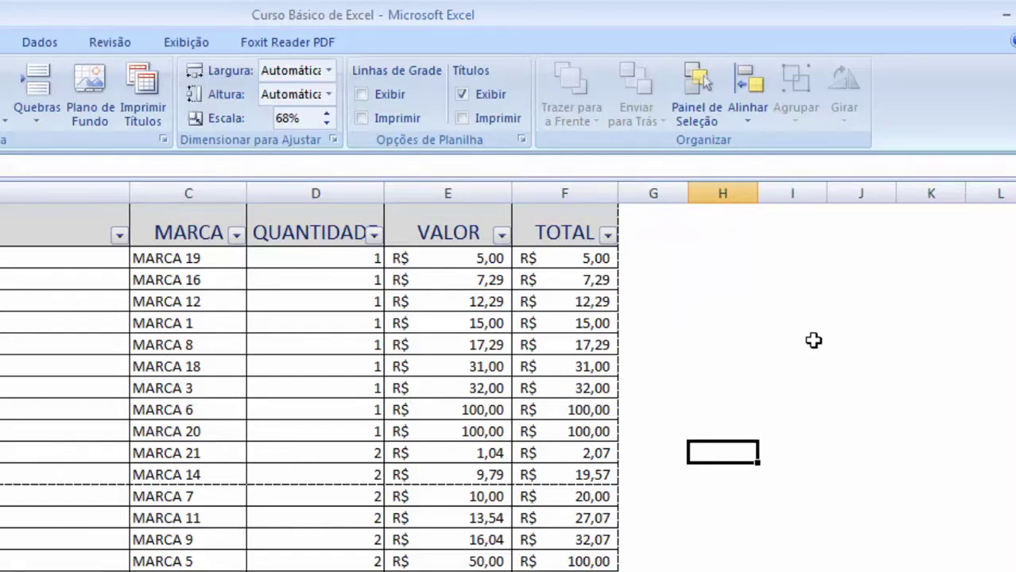
left_click(813, 342)
left_click(771, 387)
left_click(777, 449)
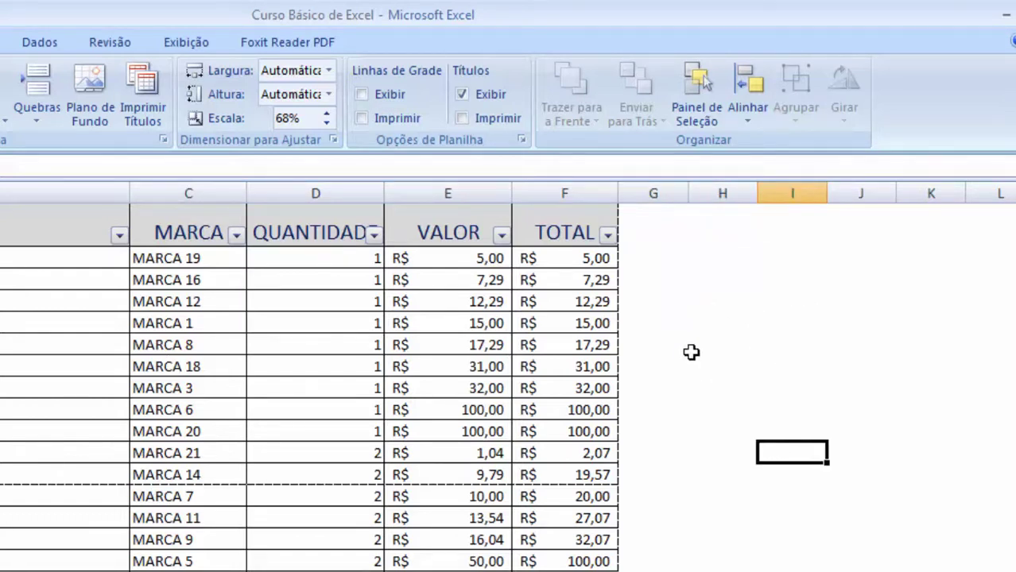
scroll(802, 496, "down", 2)
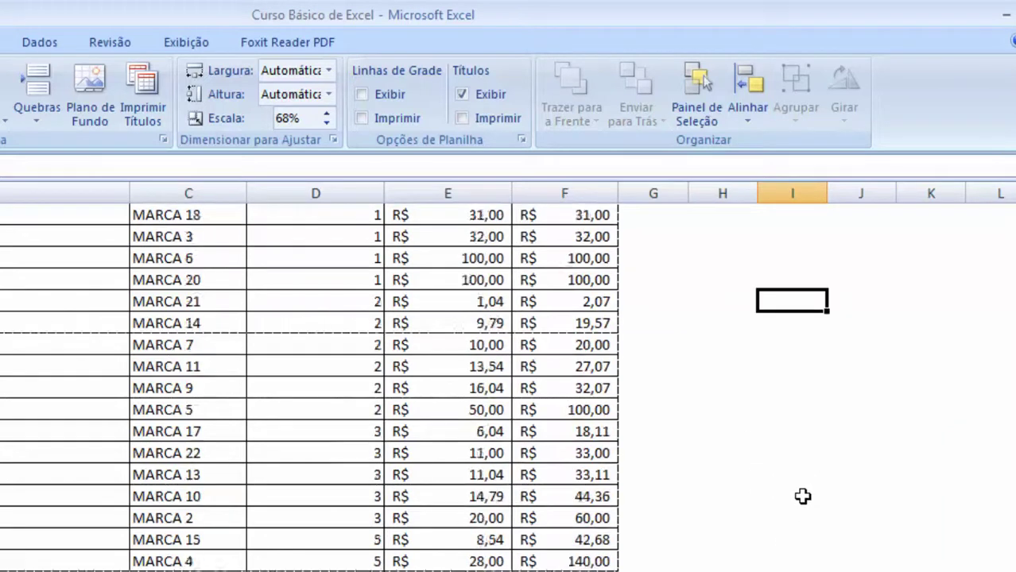
scroll(801, 496, "down", 2)
scroll(802, 496, "up", 4)
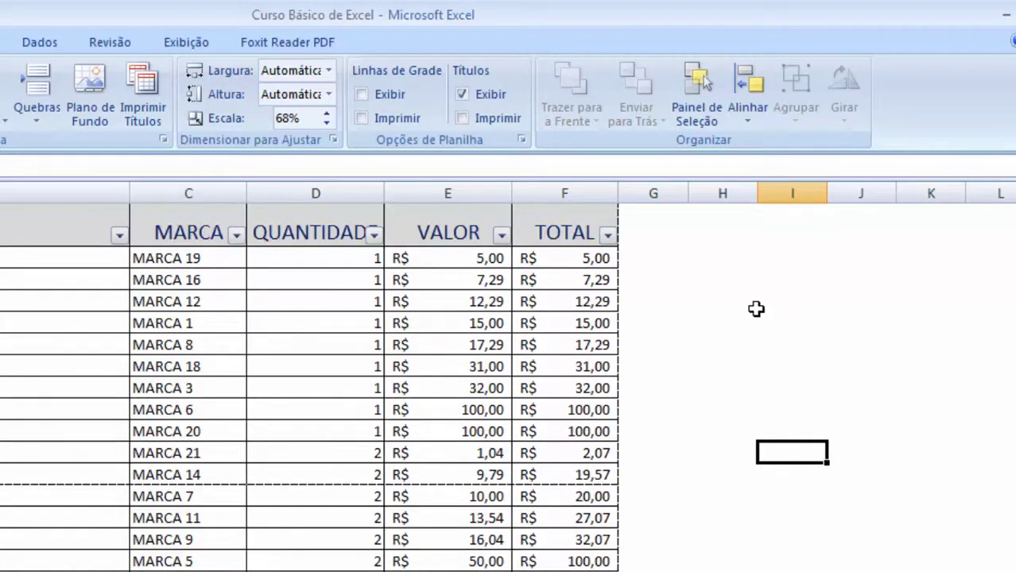
left_click(742, 270)
left_click(692, 345)
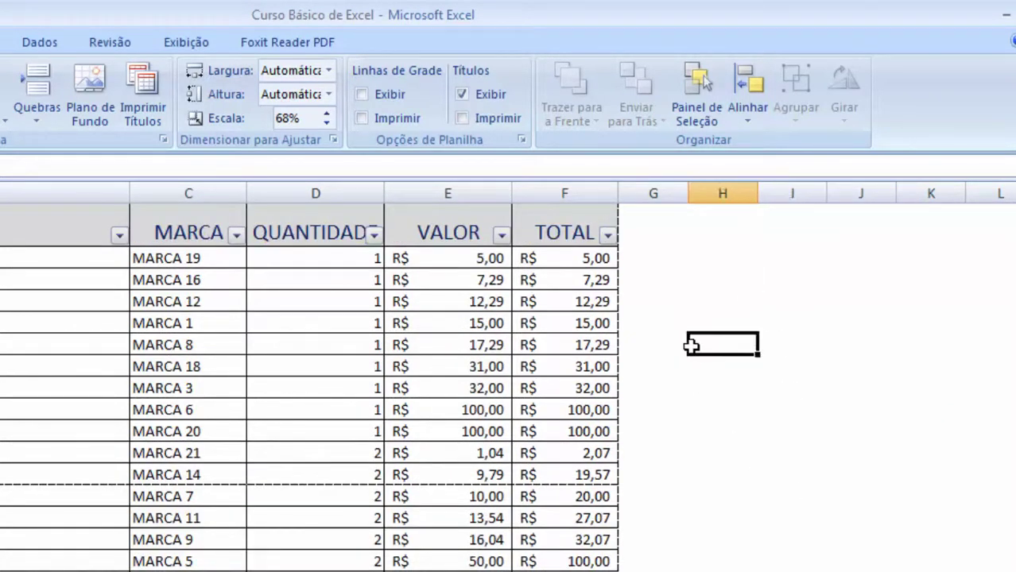
left_click(700, 410)
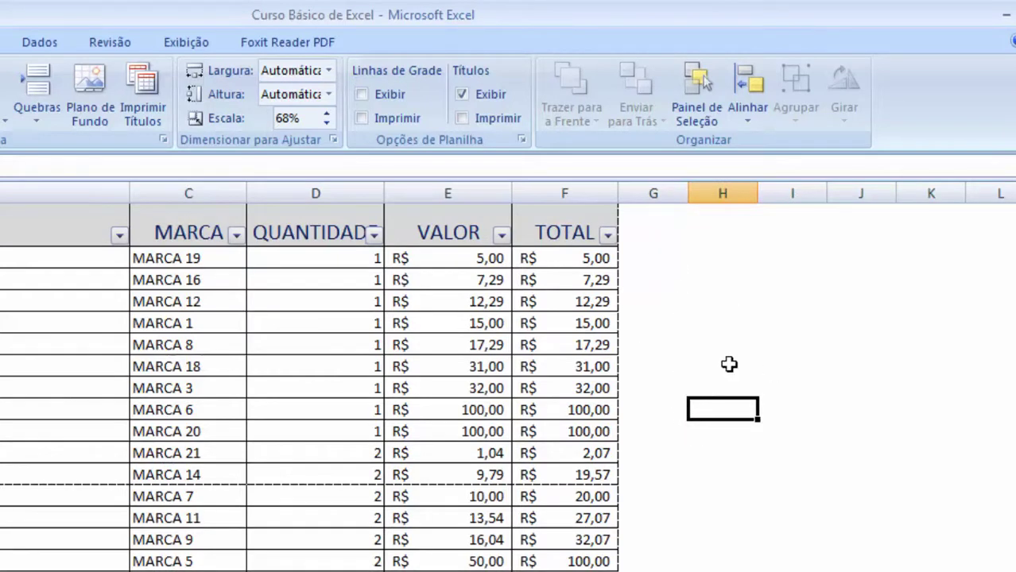
Compare the sheet with gridlines shown and hidden, leaving them displayed.
left_click(361, 94)
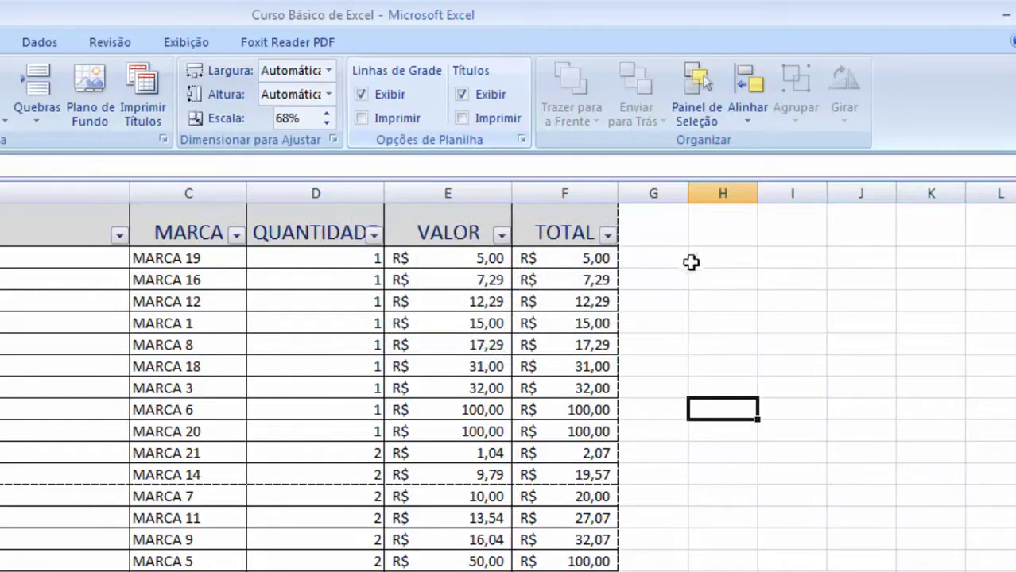
left_click(360, 95)
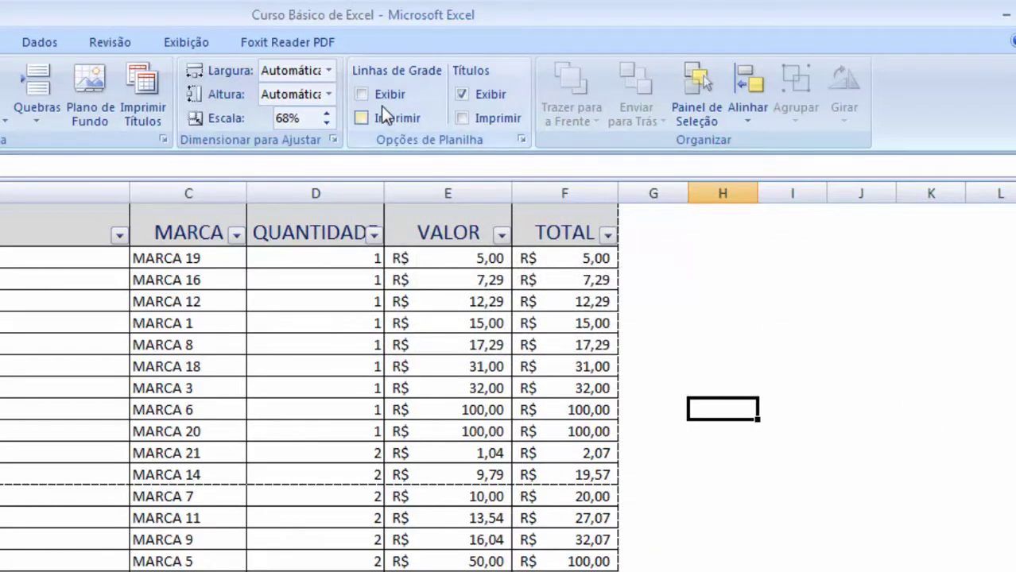
left_click(362, 93)
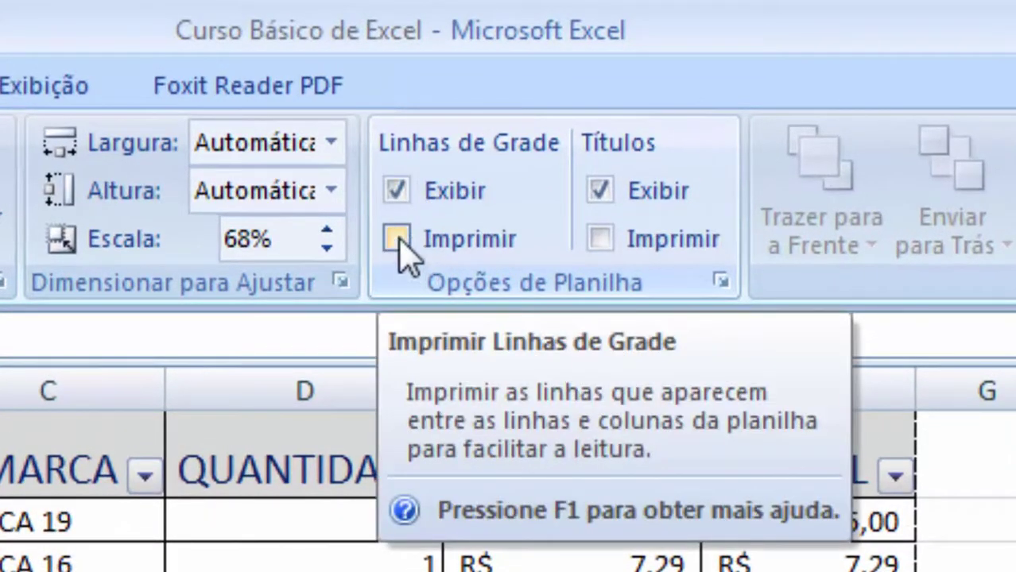
Try gridline printing with a look at the print preview, and turn the gridline printing option off again.
left_click(397, 239)
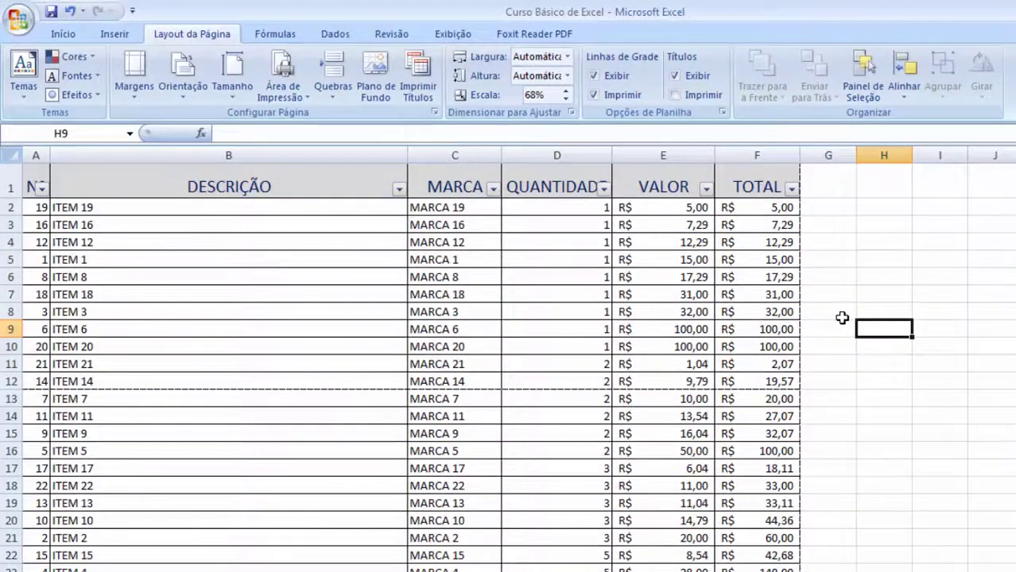
key("ctrl+p")
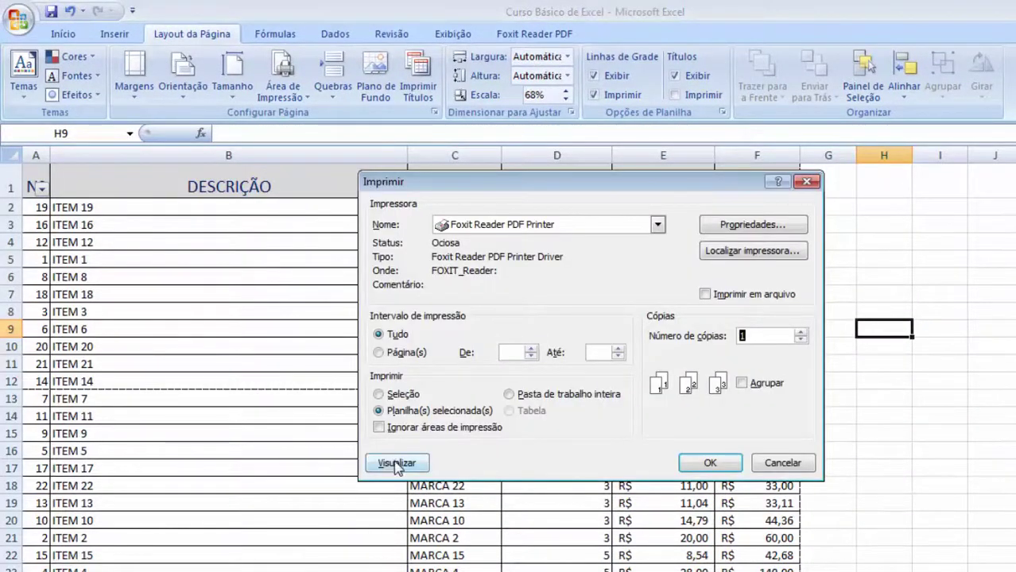
left_click(395, 523)
scroll(598, 503, "down", 3)
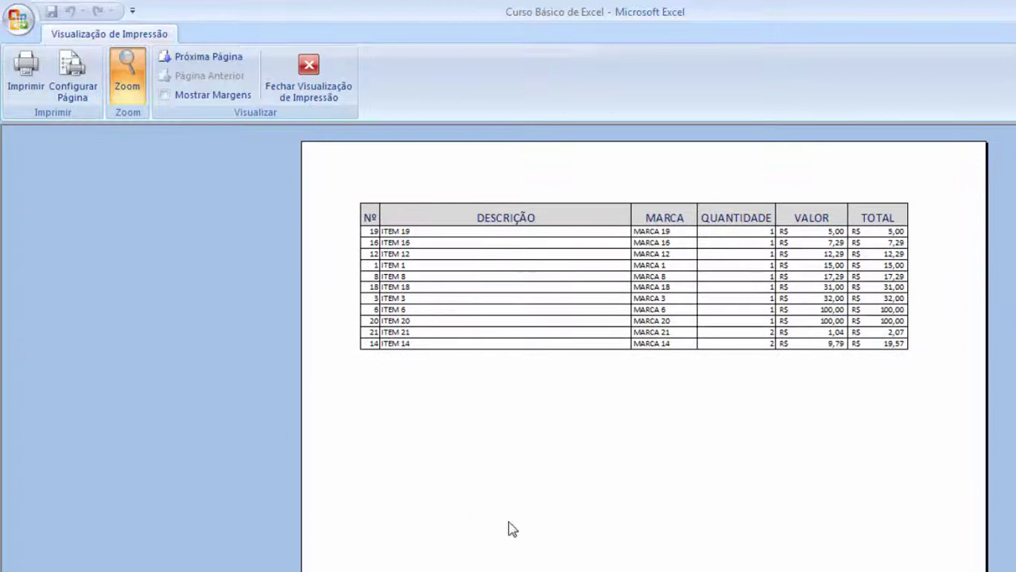
scroll(495, 439, "down", 3)
scroll(495, 439, "up", 7)
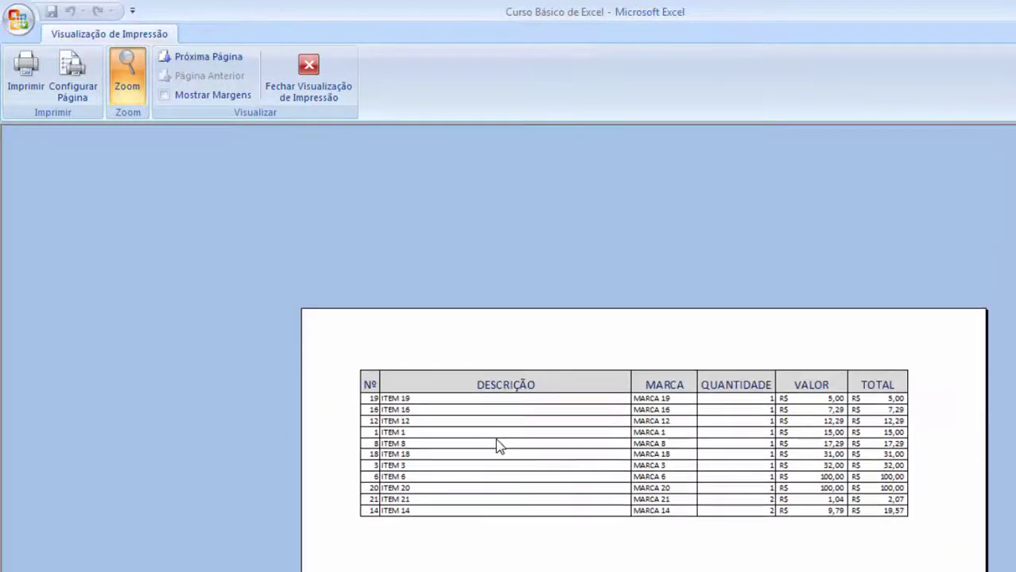
left_click(316, 92)
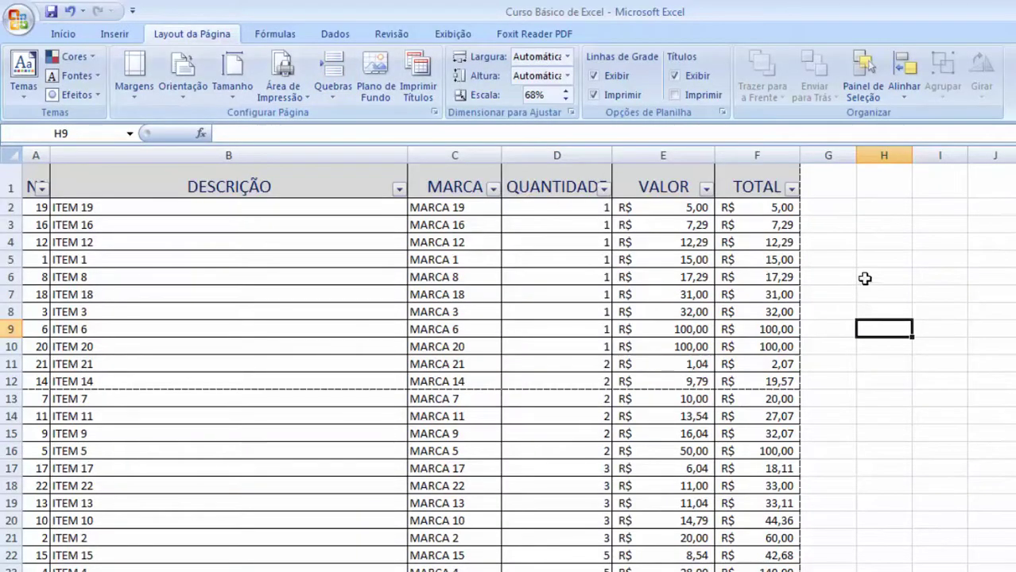
left_click(611, 97)
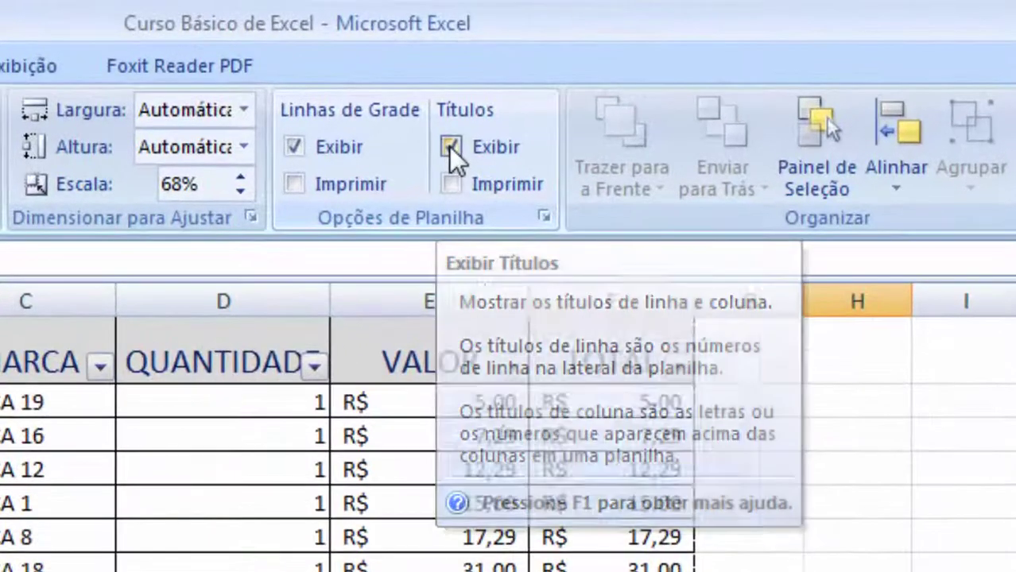
Hide the worksheet's row and column headings and display them again.
left_click(449, 147)
left_click(449, 147)
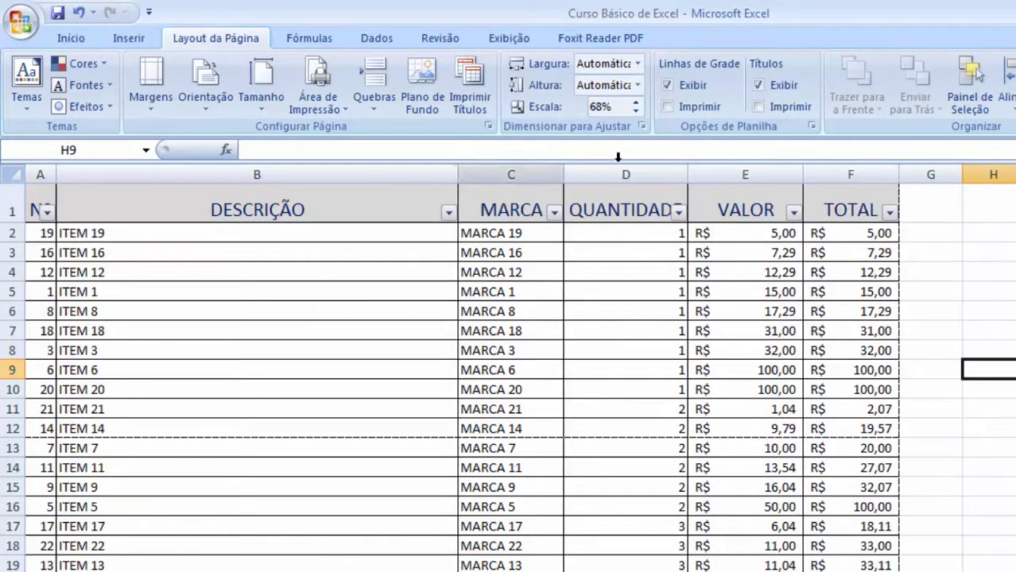
left_click(758, 85)
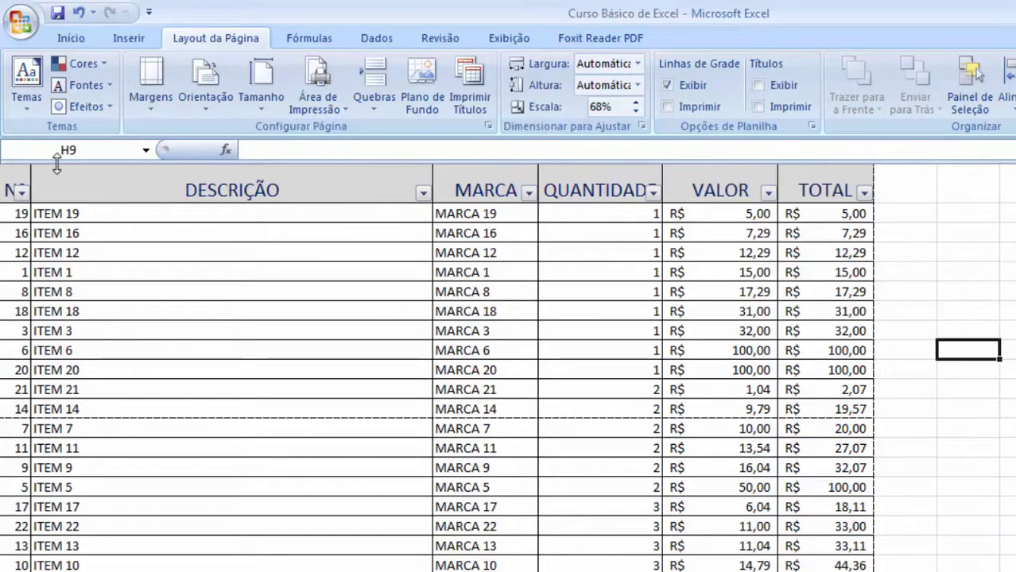
left_click(762, 86)
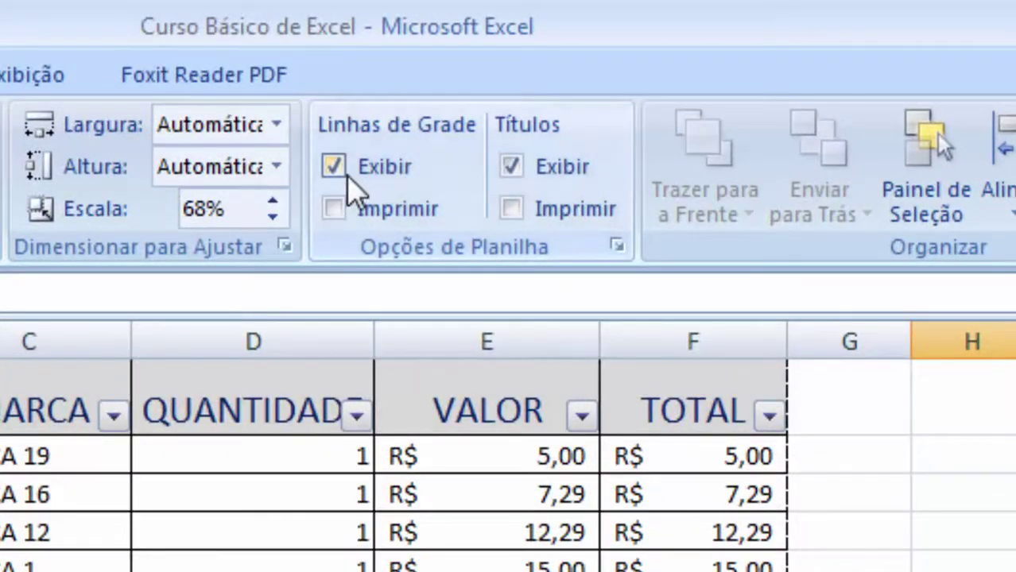
Switch the display of the headings and of the gridlines off and back on.
left_click(511, 167)
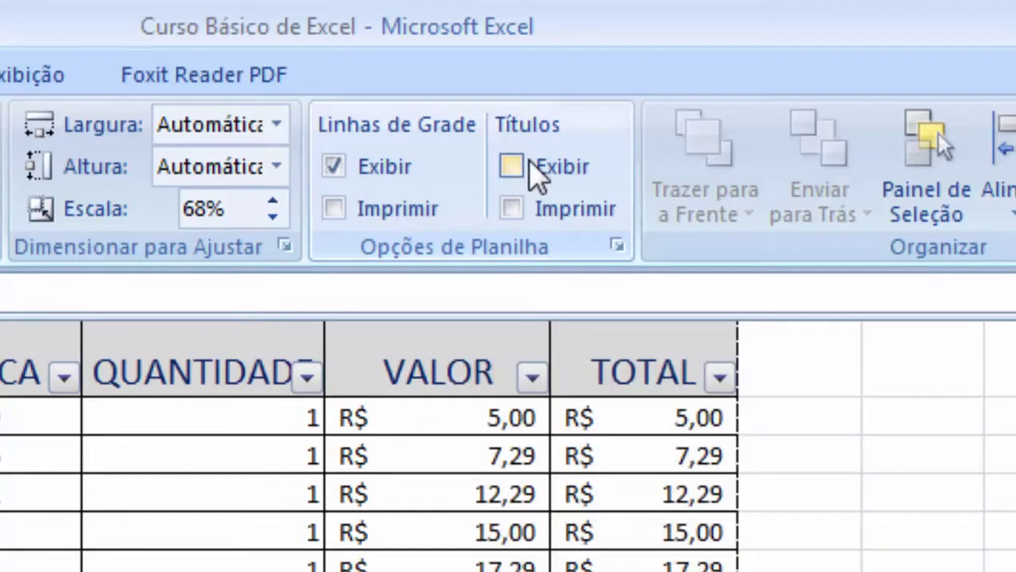
left_click(531, 168)
left_click(531, 168)
left_click(531, 168)
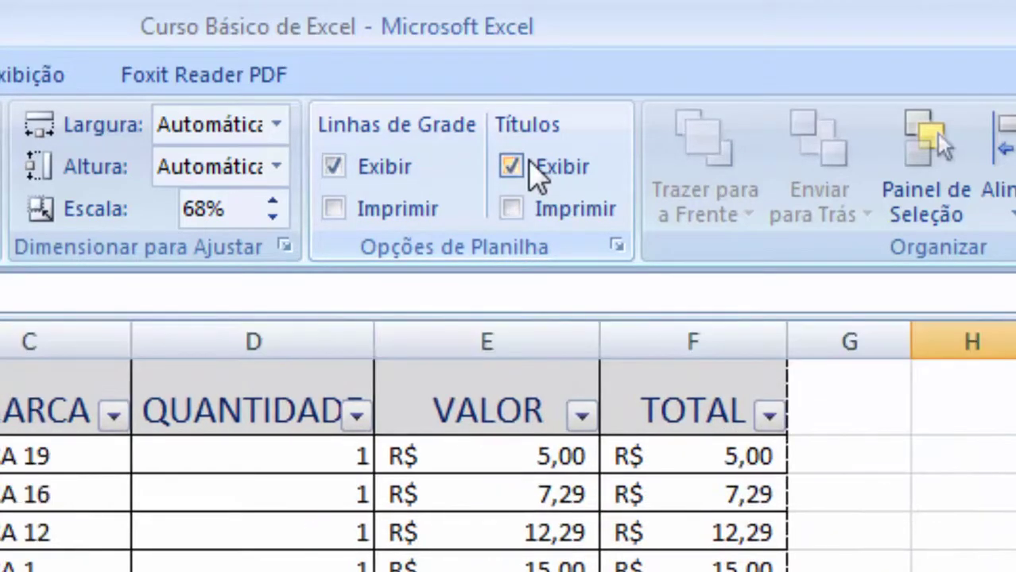
left_click(359, 168)
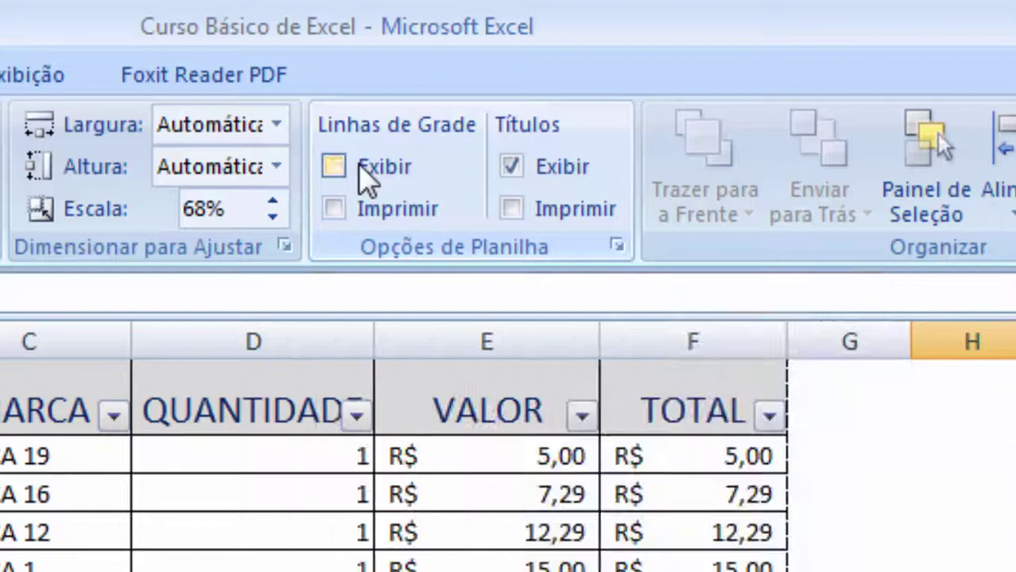
left_click(359, 169)
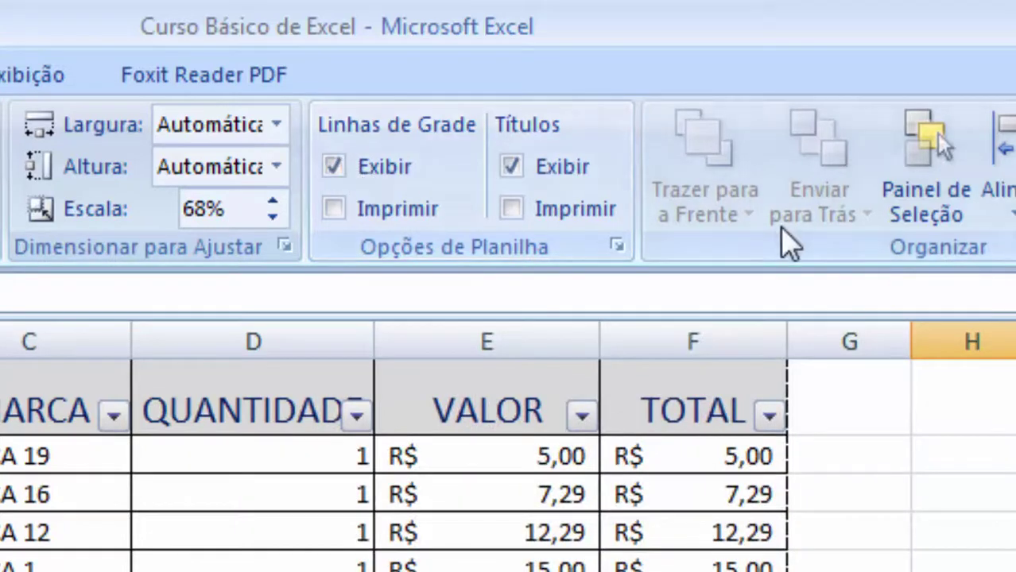